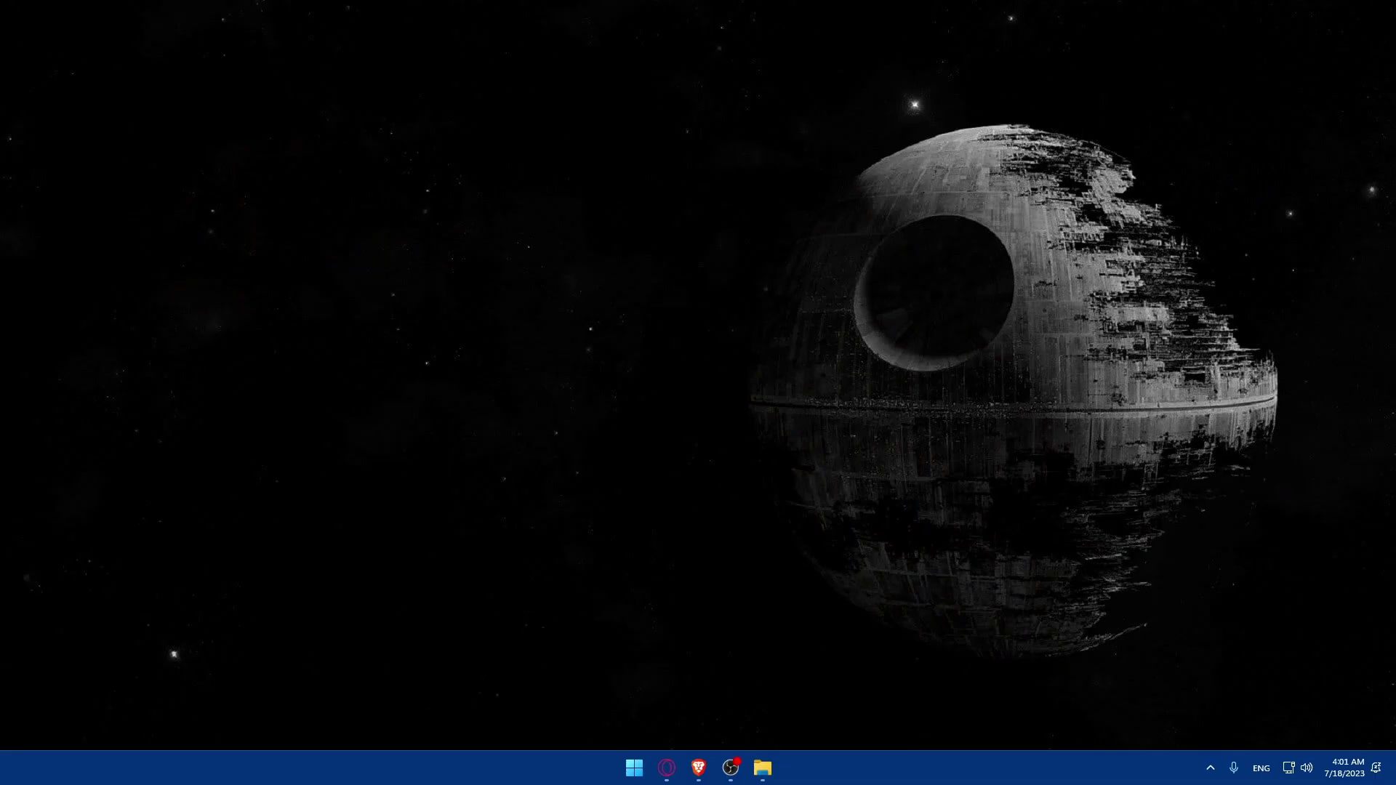
Bring up the Brave window and load squarespace.com from the address bar suggestion
{"action": "mouse_move", "coordinate": [698, 768]}
{"action": "left_click", "coordinate": [773, 687]}
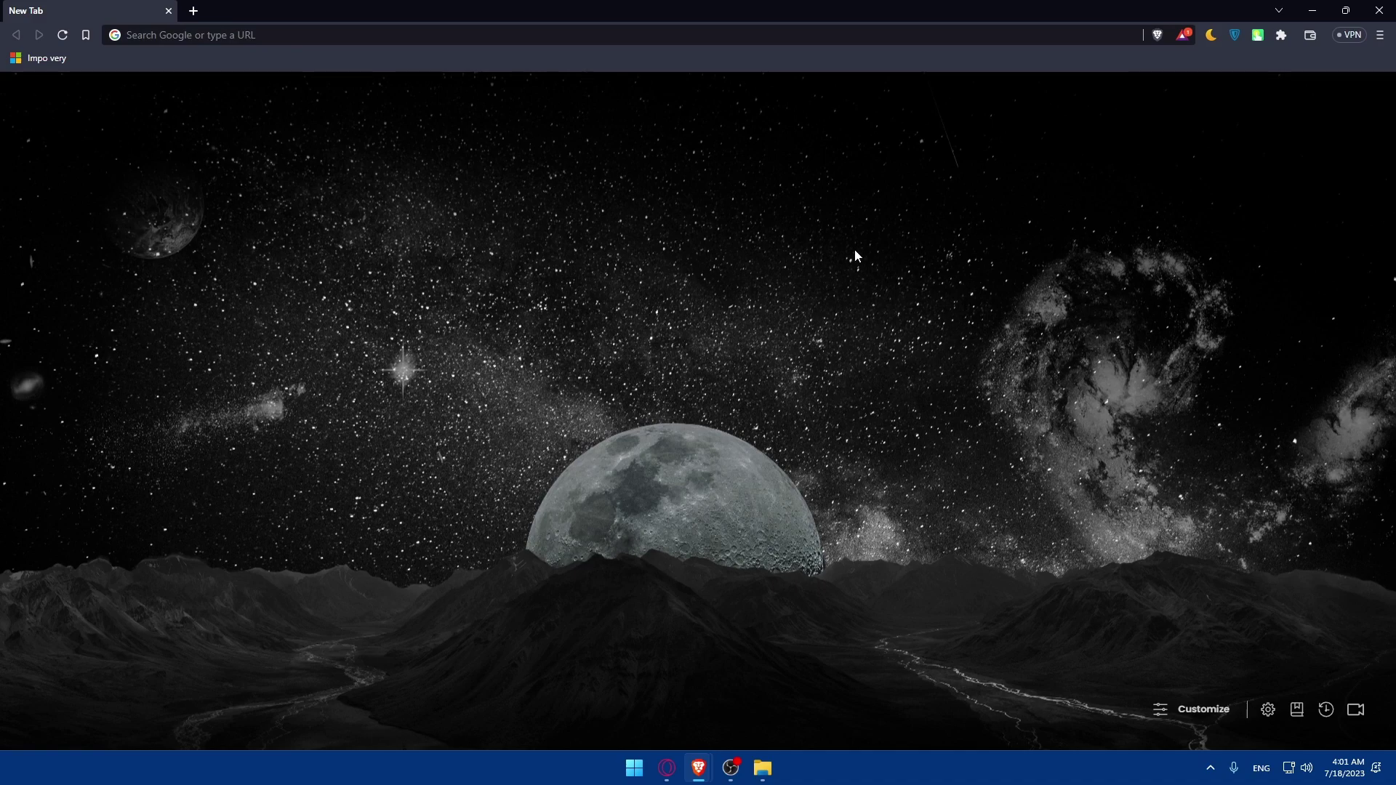
{"action": "left_click", "coordinate": [333, 36]}
{"action": "type", "text": "s"}
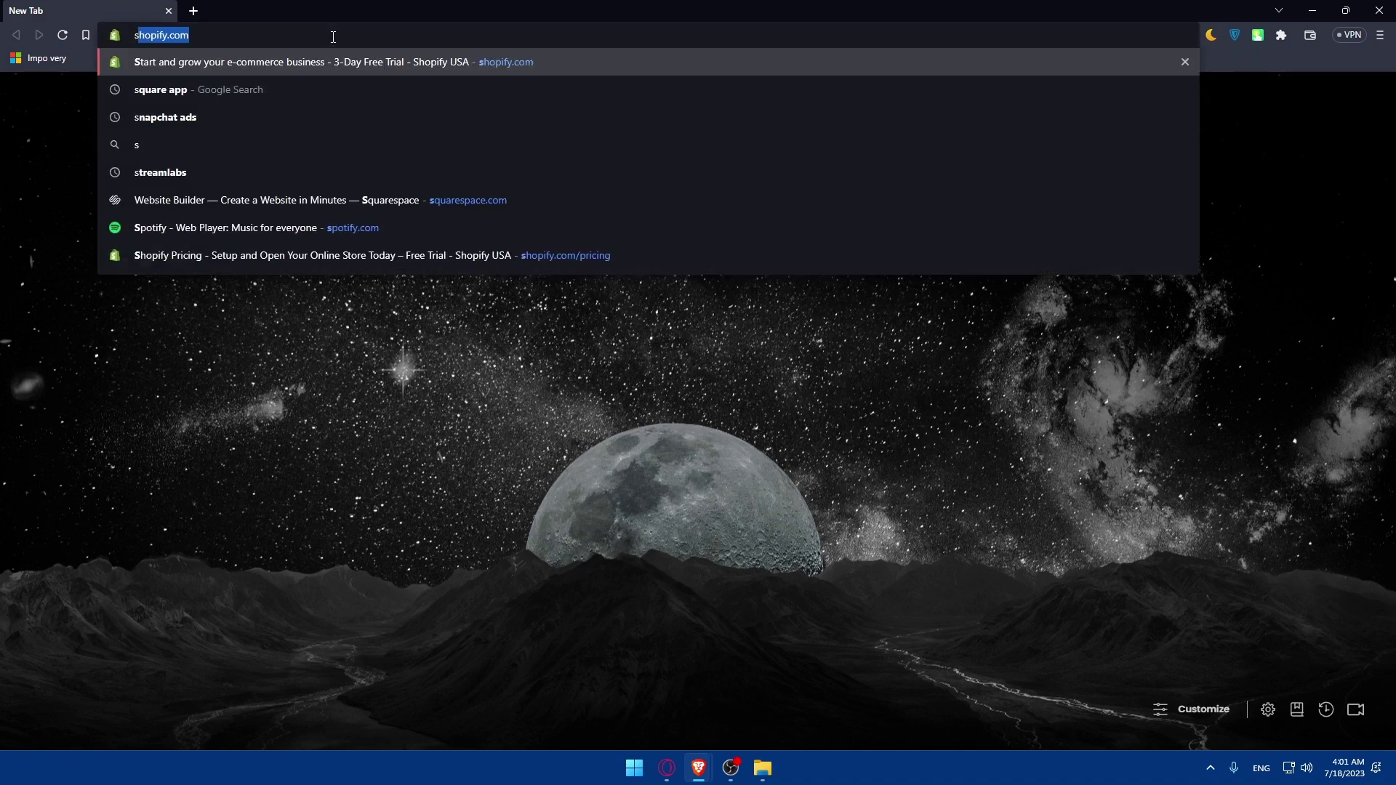
{"action": "type", "text": "quarespace"}
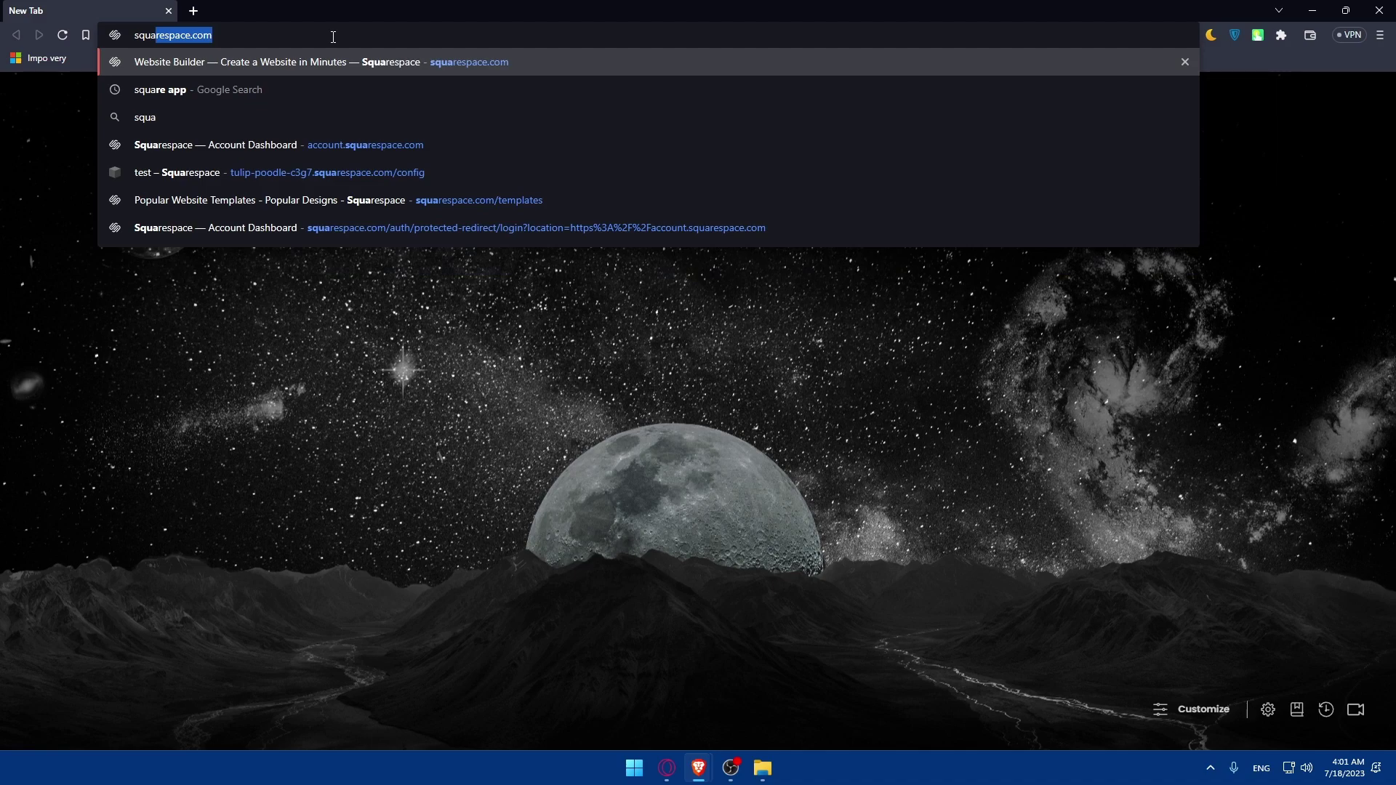
{"action": "key", "text": "Return"}
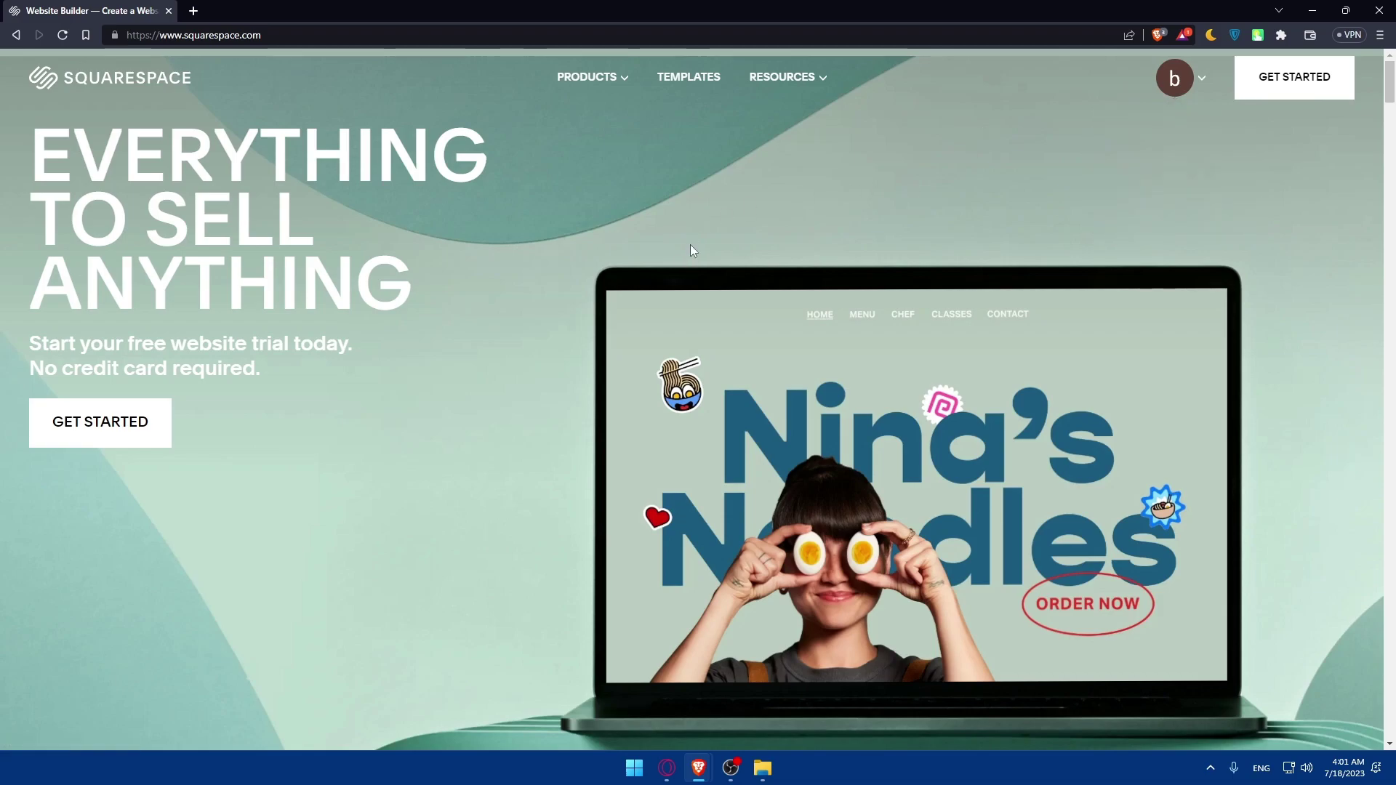
Scroll the Squarespace home page, then go to the Account Dashboard through the account avatar
{"action": "scroll", "coordinate": [699, 255], "scroll_direction": "down", "scroll_amount": 15}
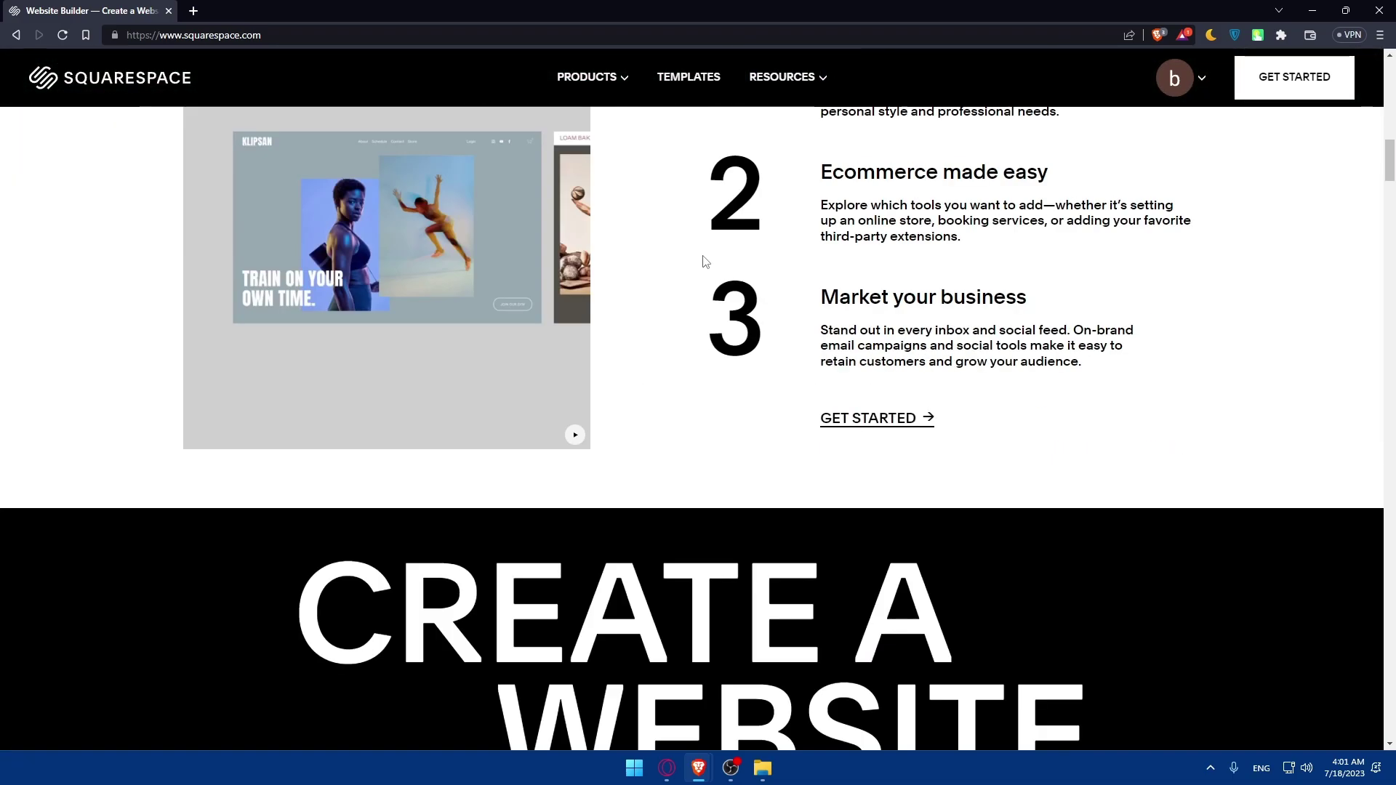
{"action": "scroll", "coordinate": [704, 256], "scroll_direction": "down", "scroll_amount": 10}
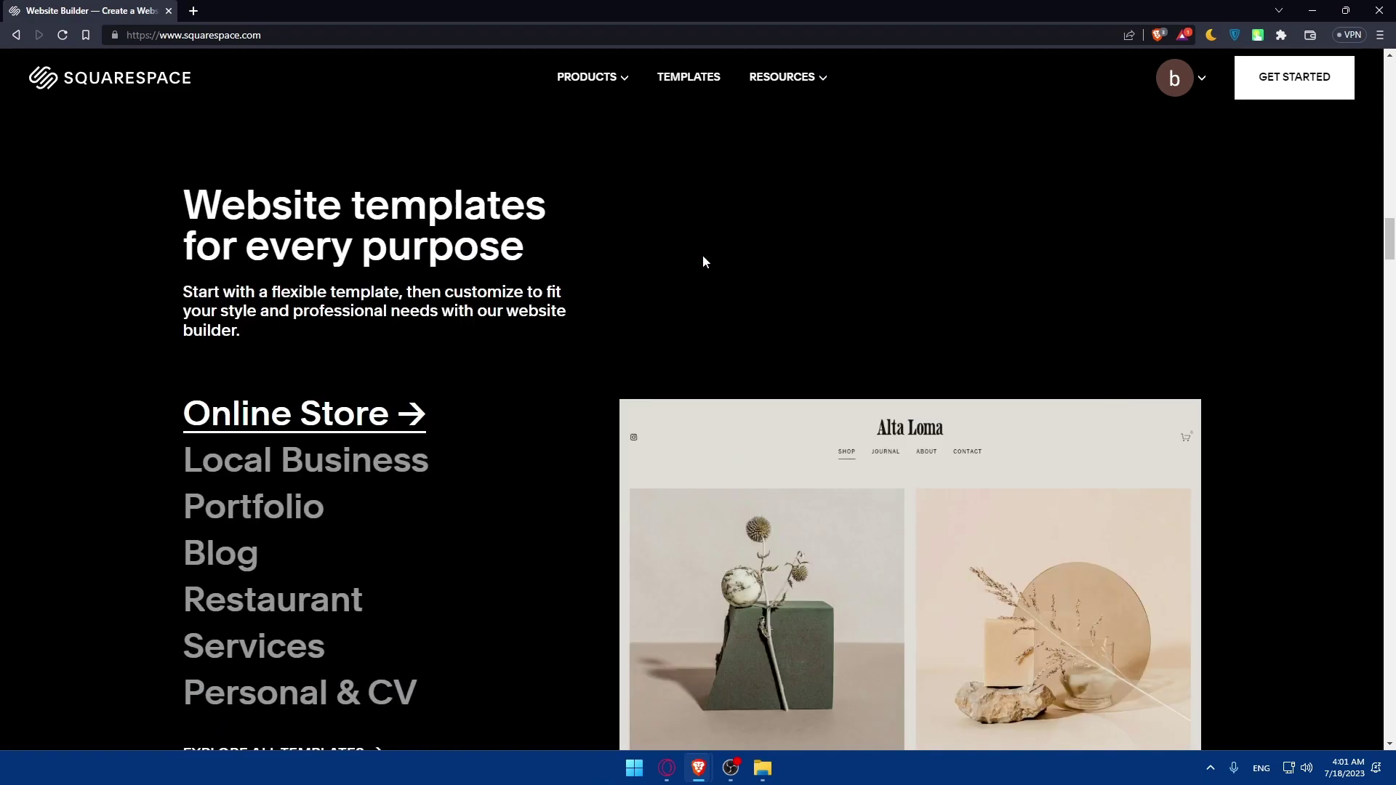
{"action": "scroll", "coordinate": [704, 256], "scroll_direction": "up", "scroll_amount": 12}
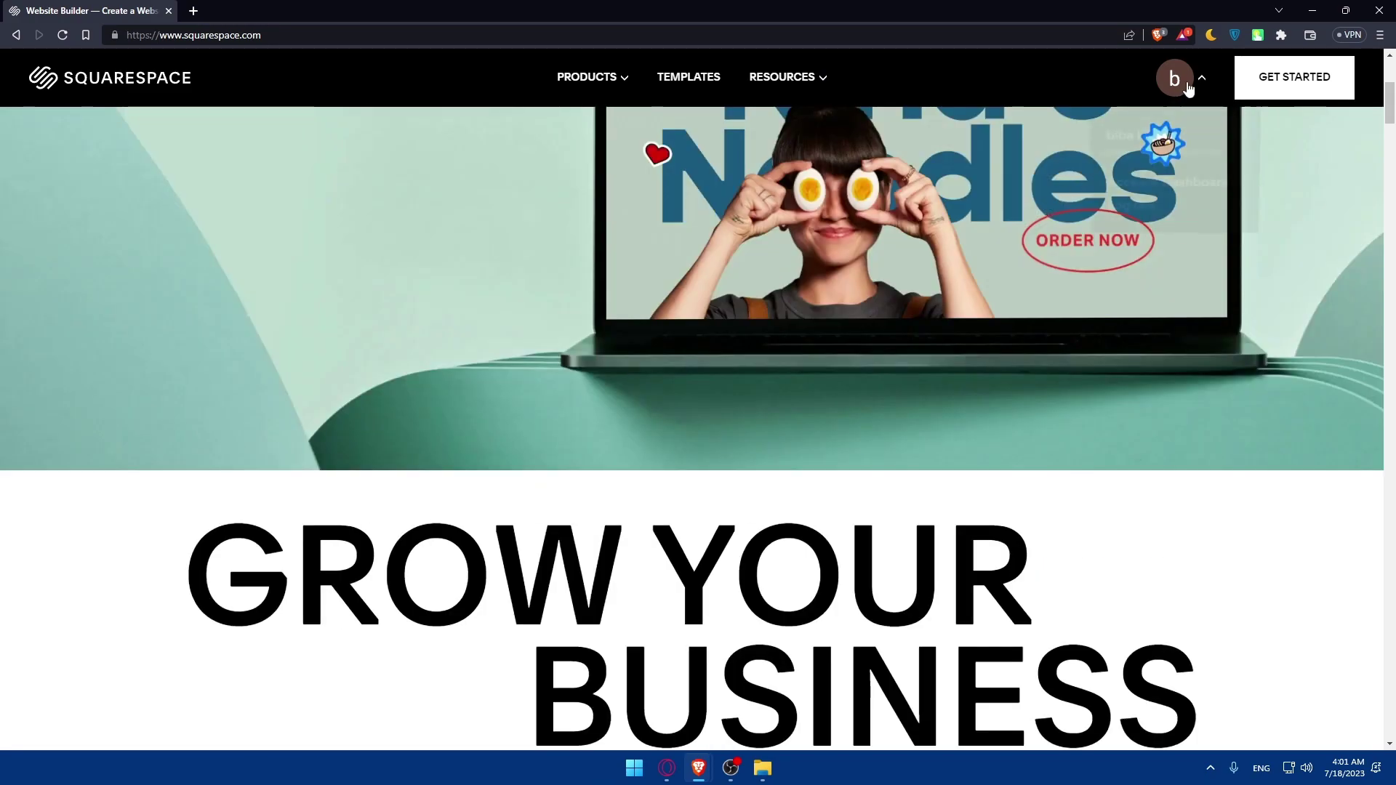
{"action": "left_click", "coordinate": [1175, 77]}
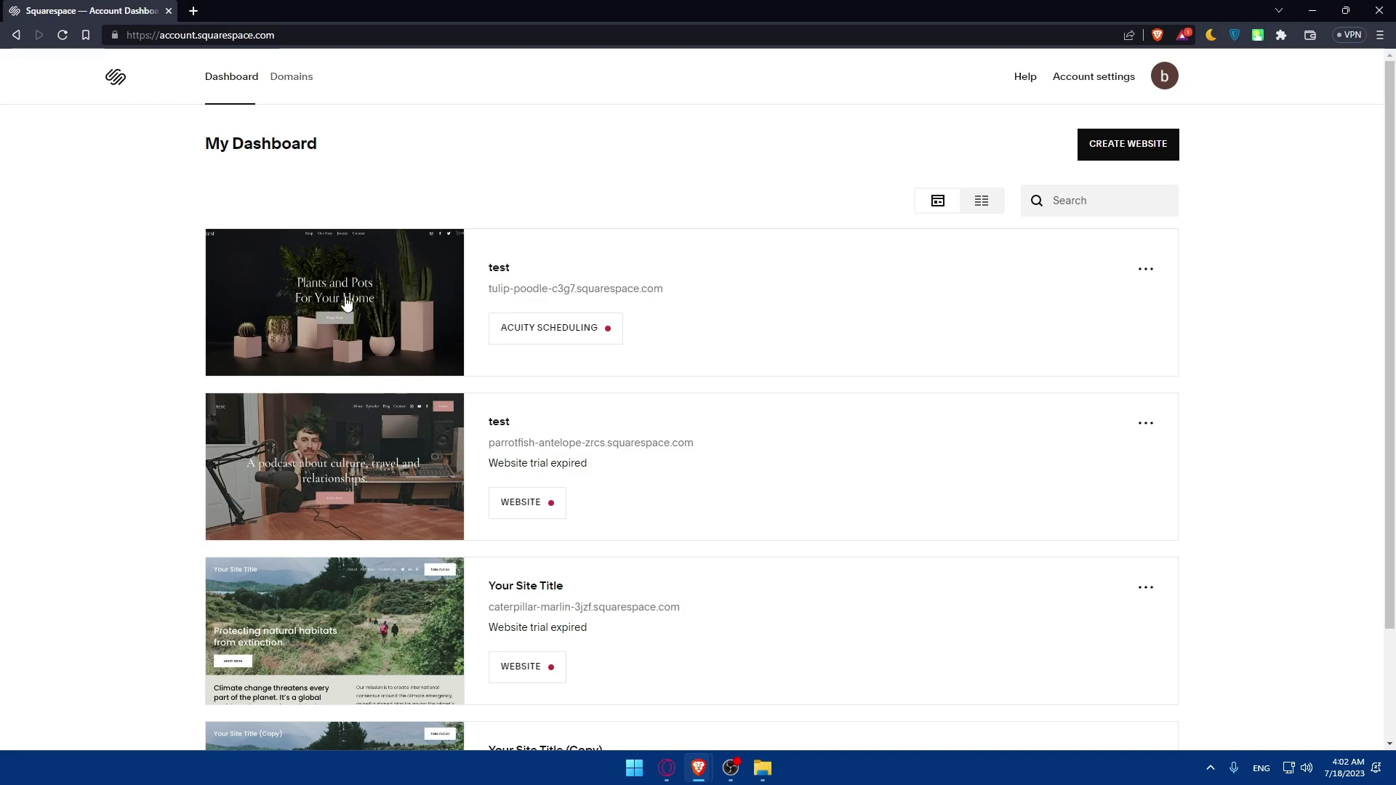
Open the 'Your Site Title' site from its dashboard thumbnail with GO TO WEBSITE
{"action": "mouse_move", "coordinate": [308, 507]}
{"action": "left_click", "coordinate": [329, 469]}
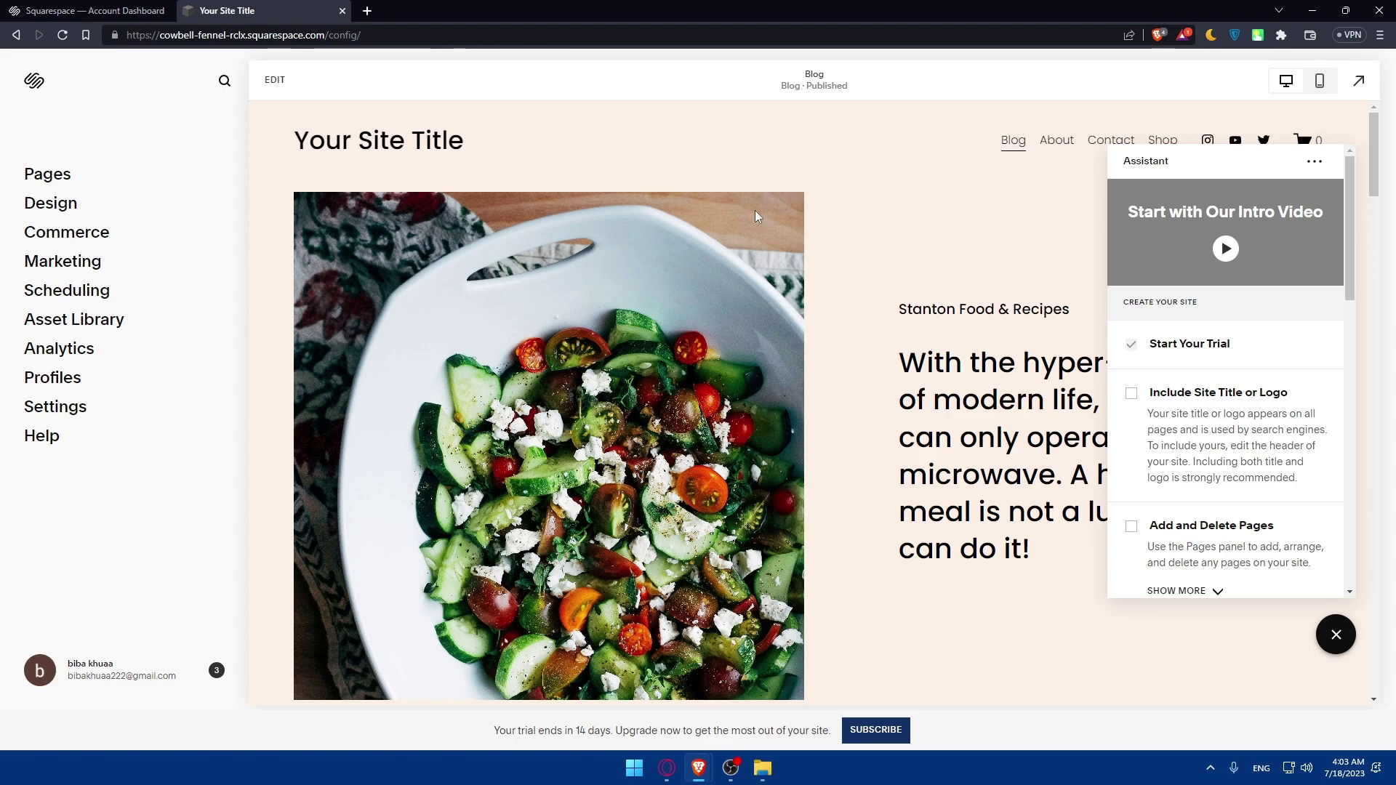
Dismiss the Assistant panel, edit the Blog page, and insert a blank section above the salad image
{"action": "left_click", "coordinate": [755, 211]}
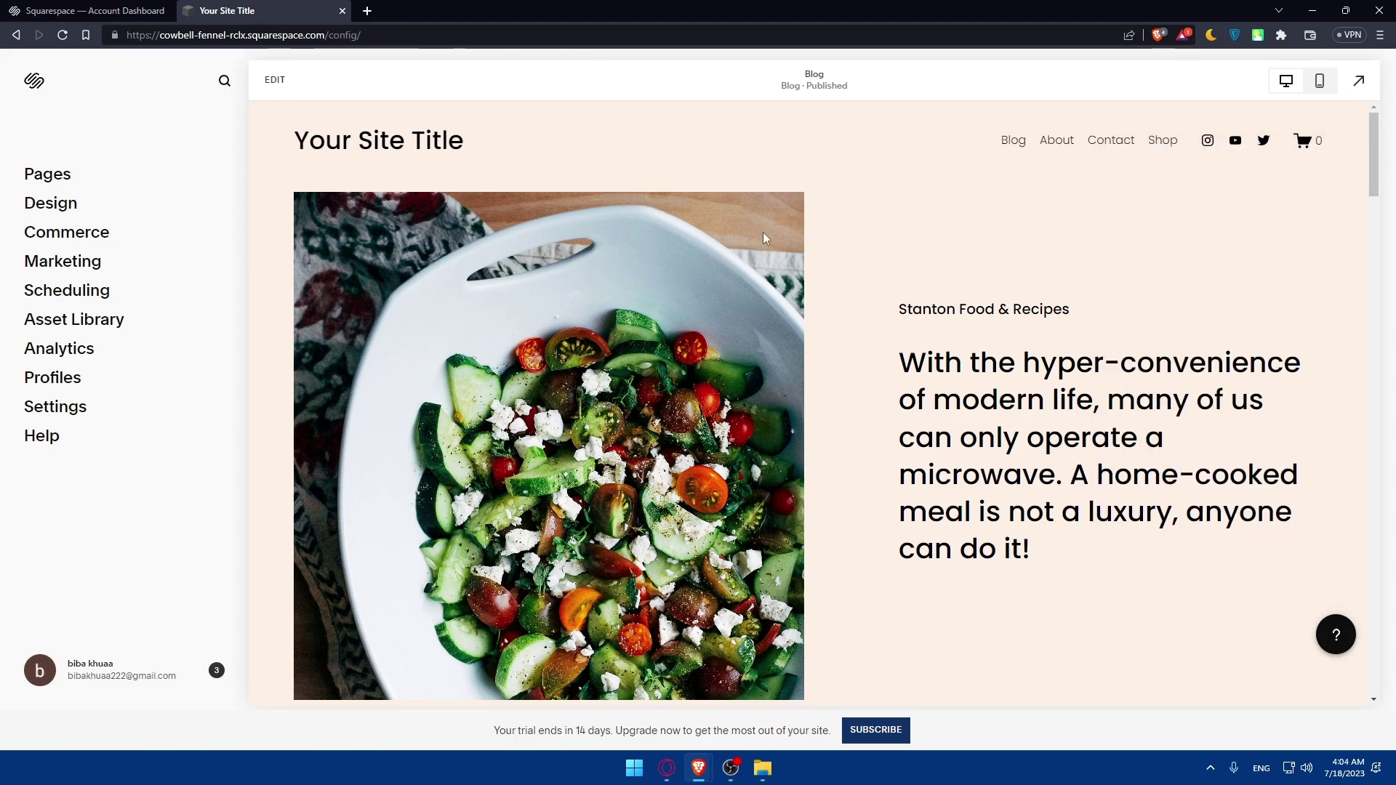
{"action": "double_click", "coordinate": [851, 218]}
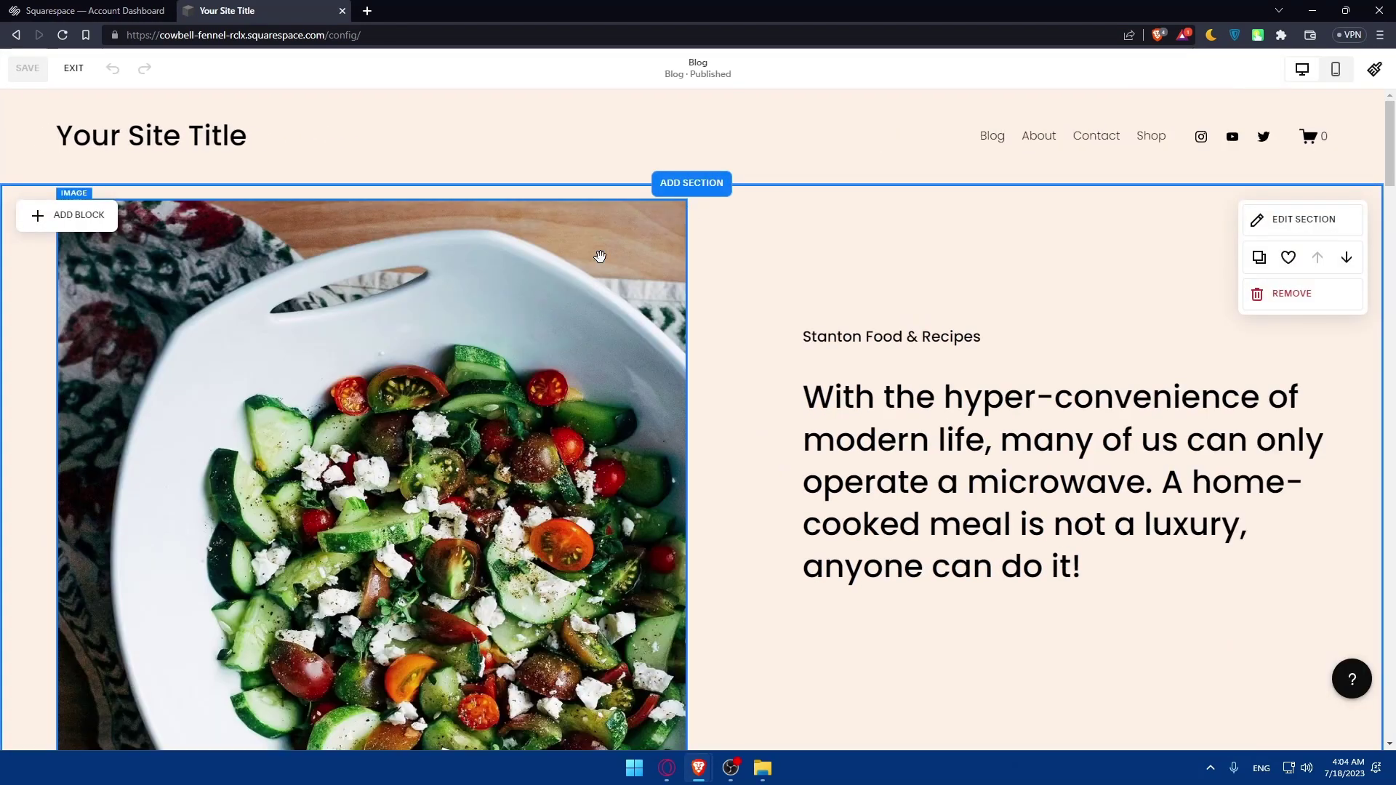
{"action": "left_click", "coordinate": [691, 184]}
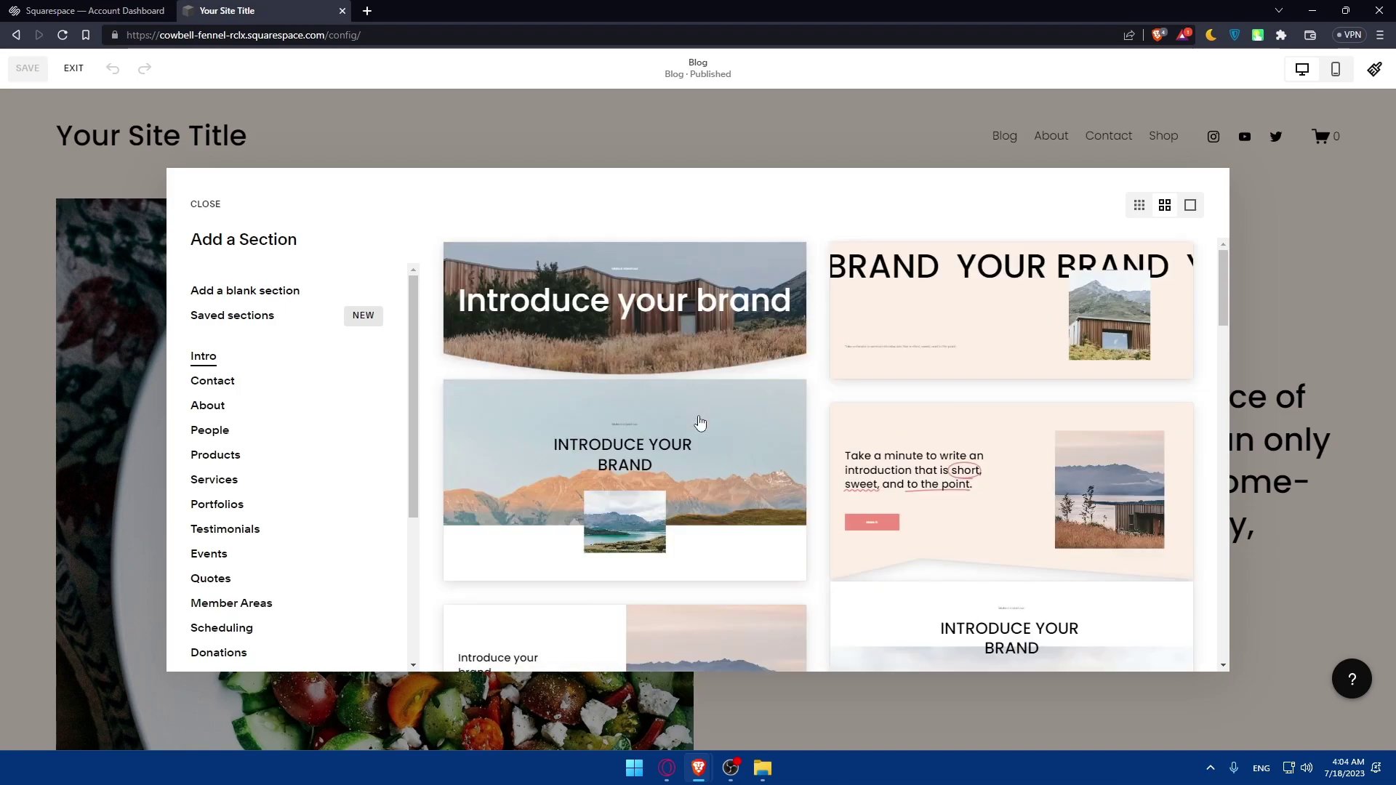
{"action": "left_click", "coordinate": [232, 293]}
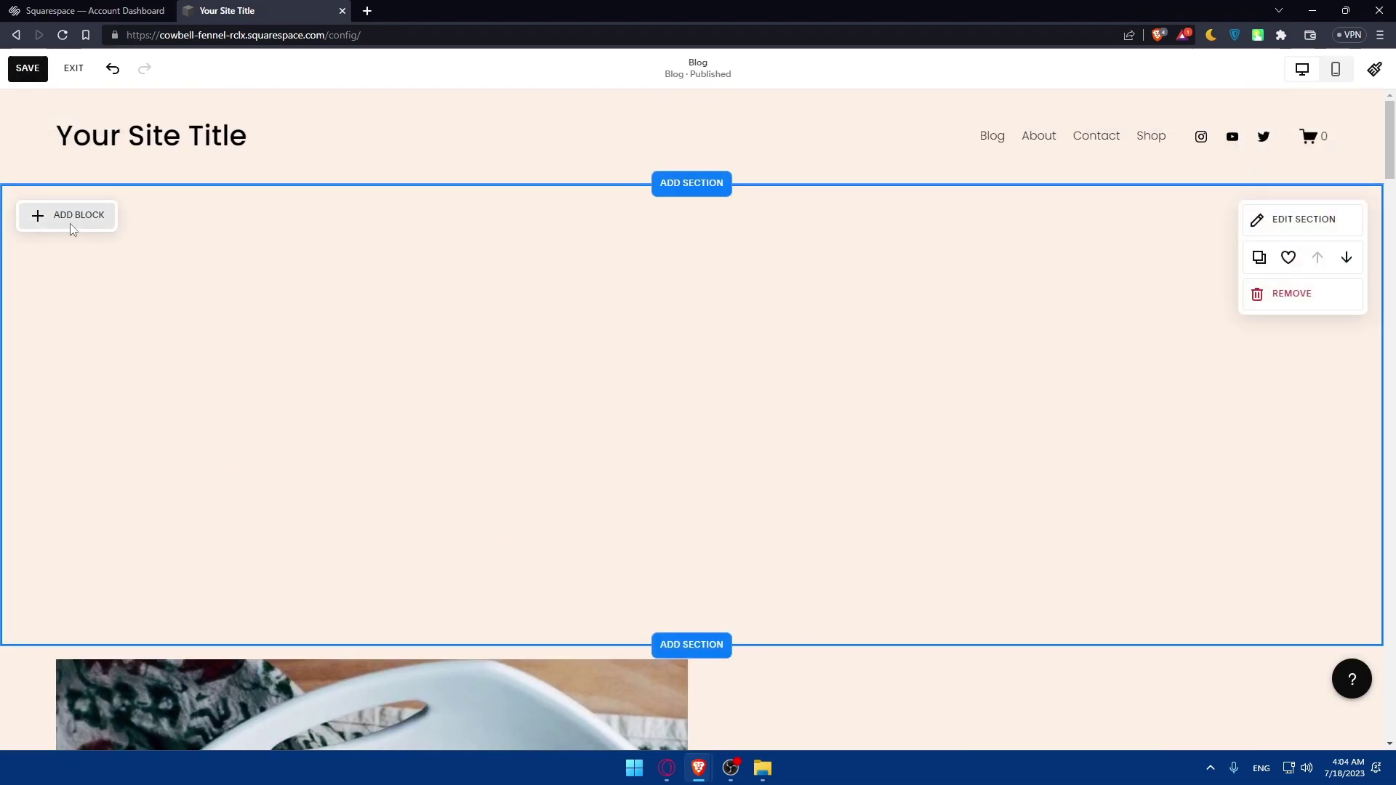
Search blocks for 'code', drag a Code block to the section's centre, and open its editor
{"action": "left_click", "coordinate": [71, 227]}
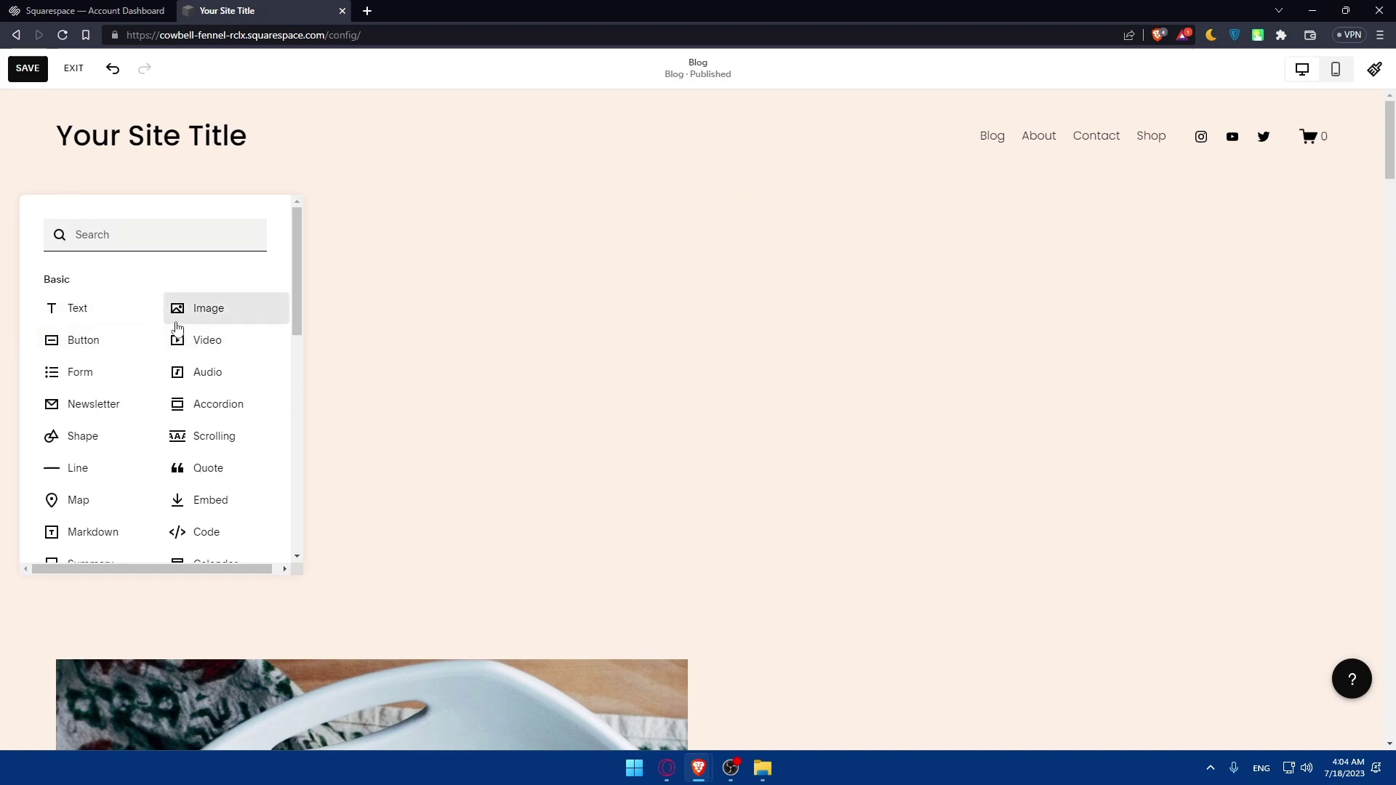
{"action": "type", "text": "code"}
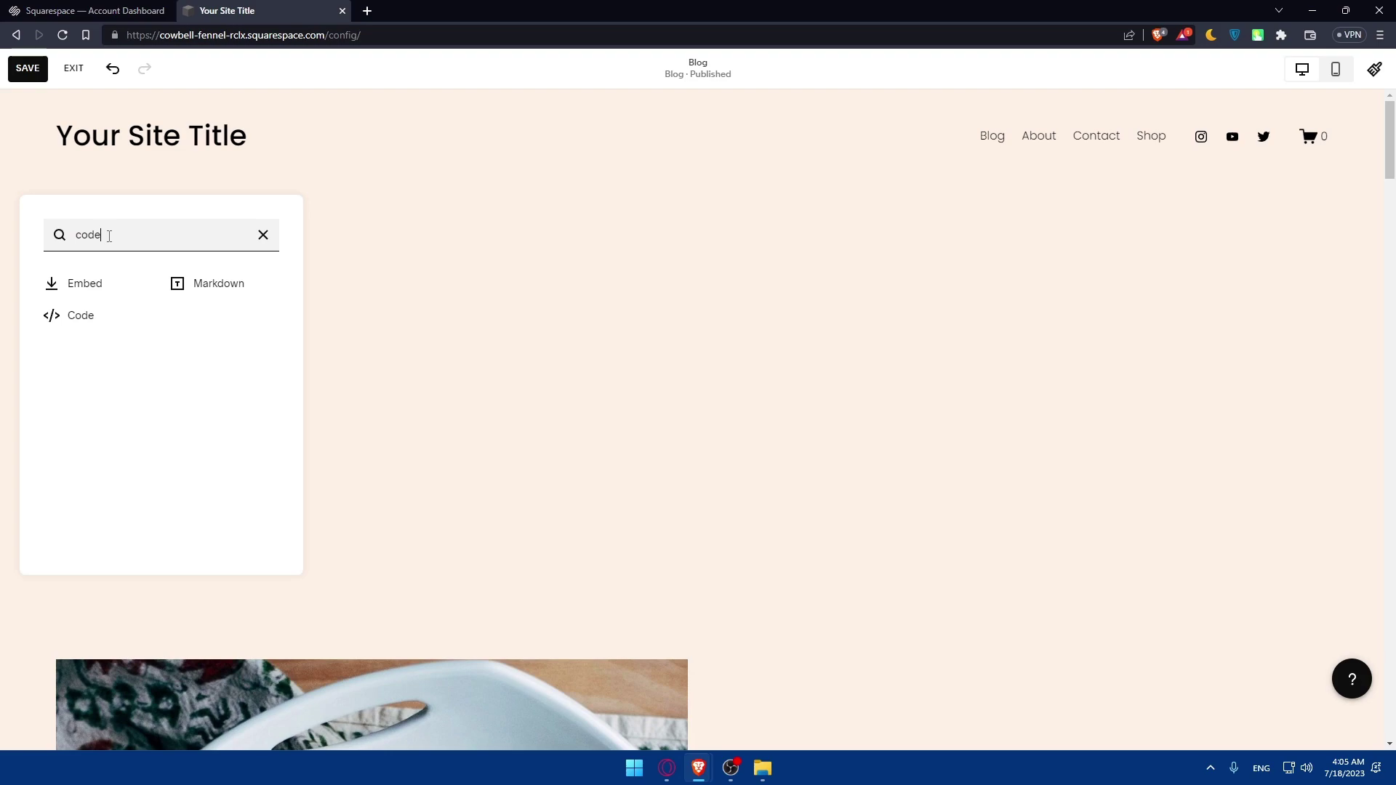
{"action": "left_click", "coordinate": [82, 320]}
{"action": "left_click_drag", "start_coordinate": [151, 310], "coordinate": [473, 312]}
{"action": "double_click", "coordinate": [473, 309]}
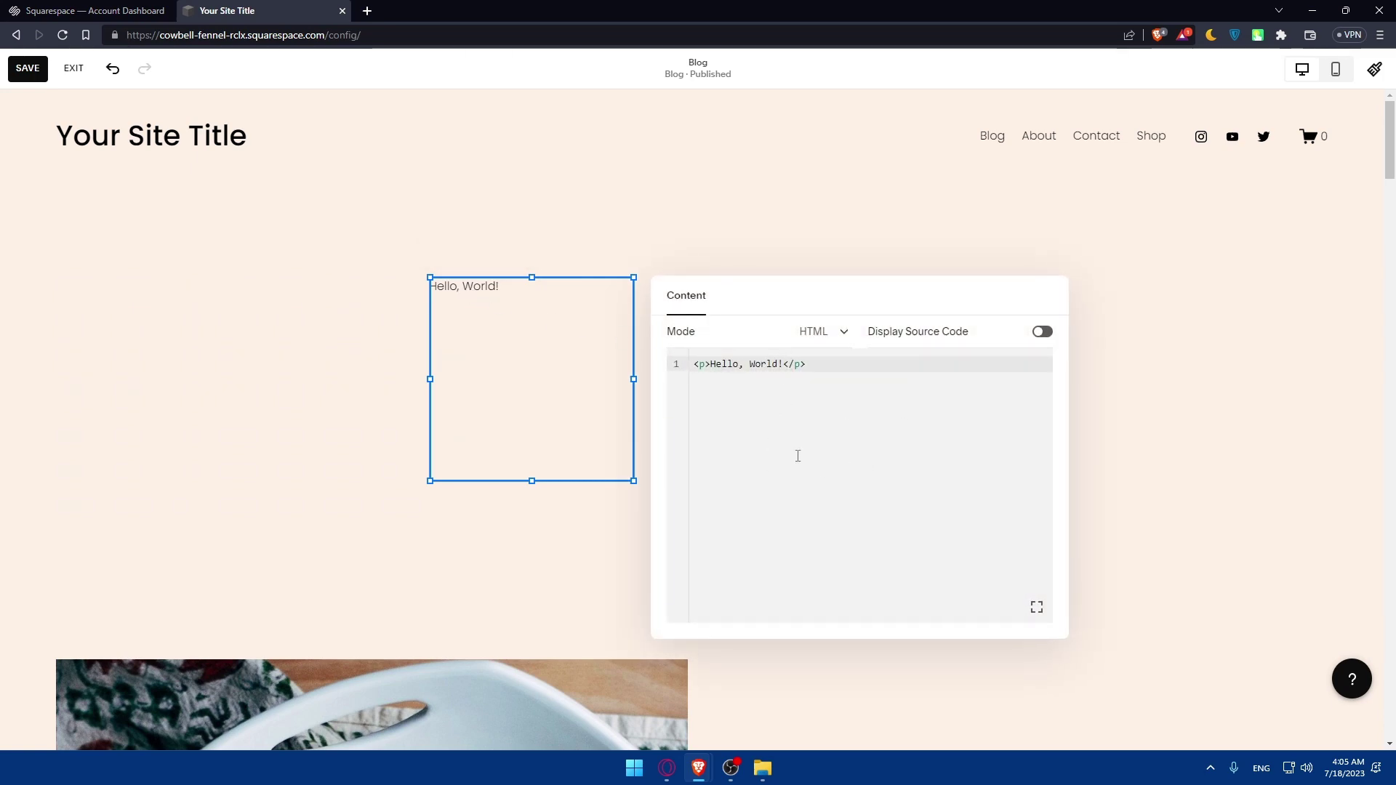
{"action": "left_click", "coordinate": [825, 333]}
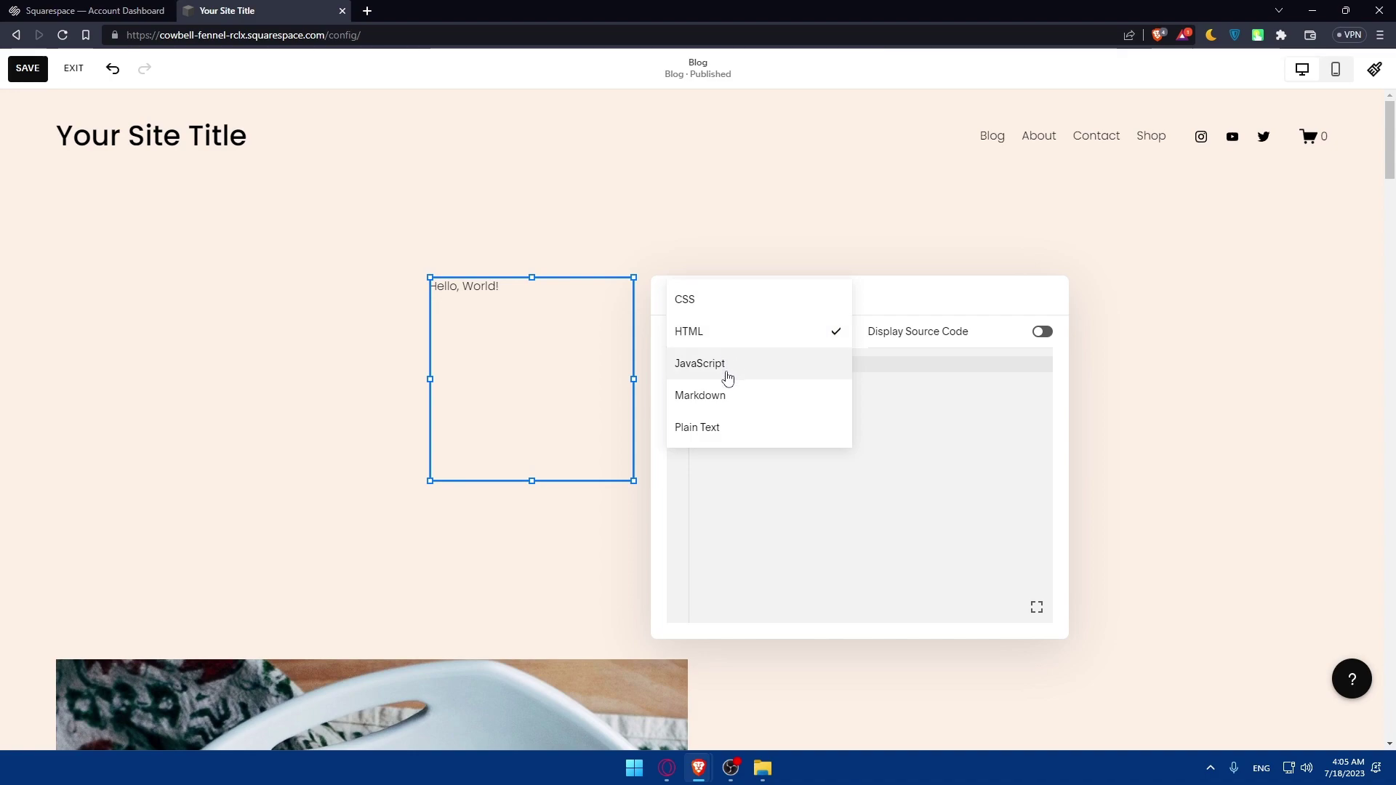
{"action": "left_click", "coordinate": [909, 453]}
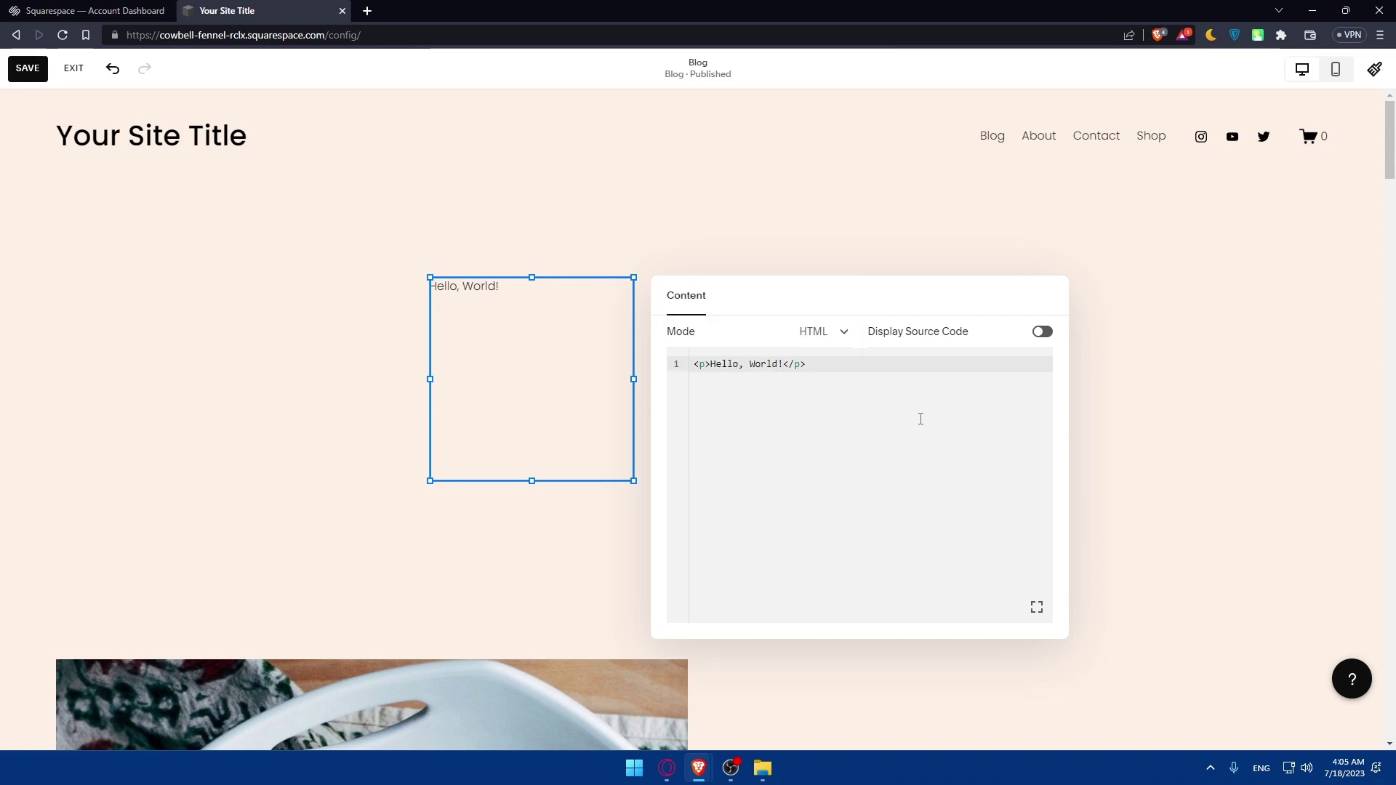
{"action": "left_click", "coordinate": [1042, 333]}
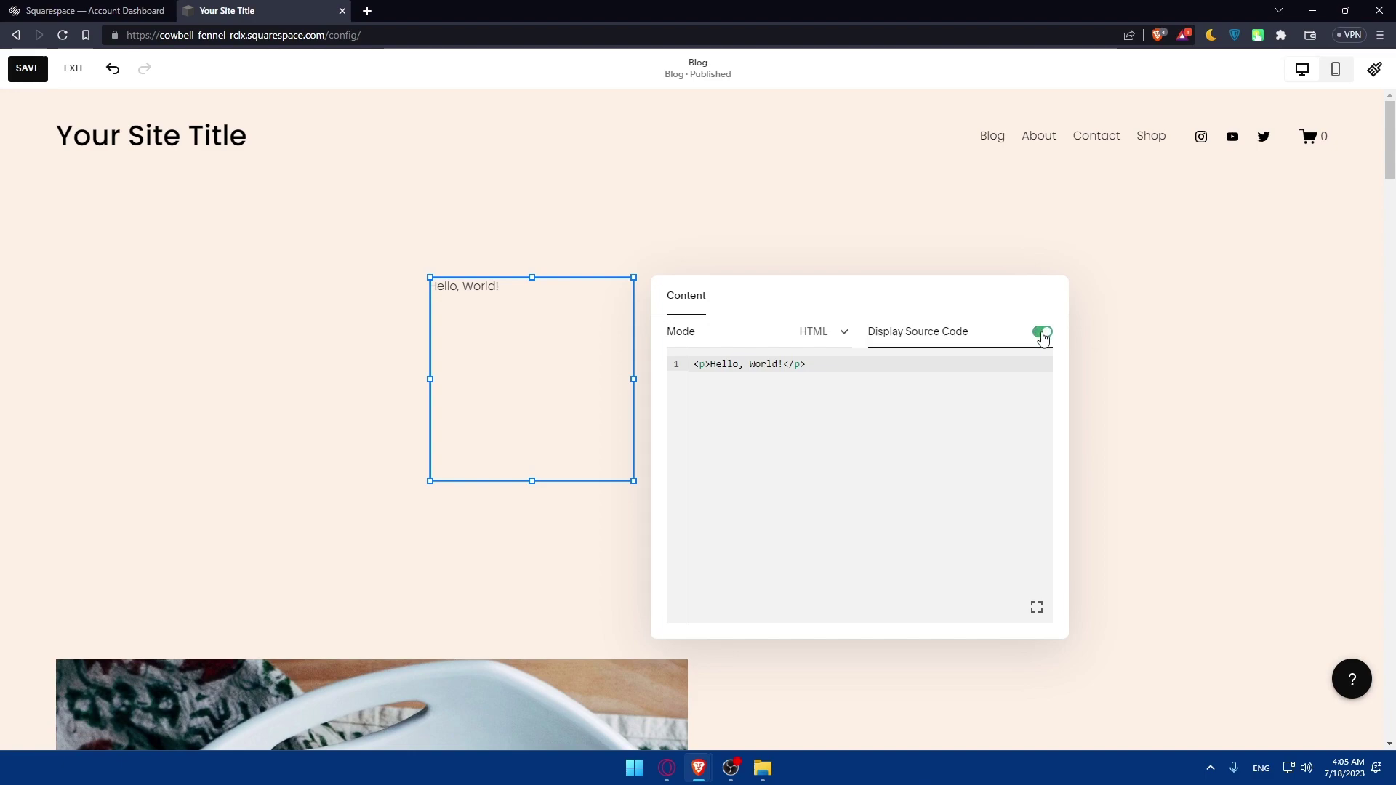
{"action": "left_click", "coordinate": [1041, 333]}
{"action": "left_click", "coordinate": [910, 436]}
{"action": "key", "text": "ctrl+a"}
{"action": "left_click", "coordinate": [827, 450]}
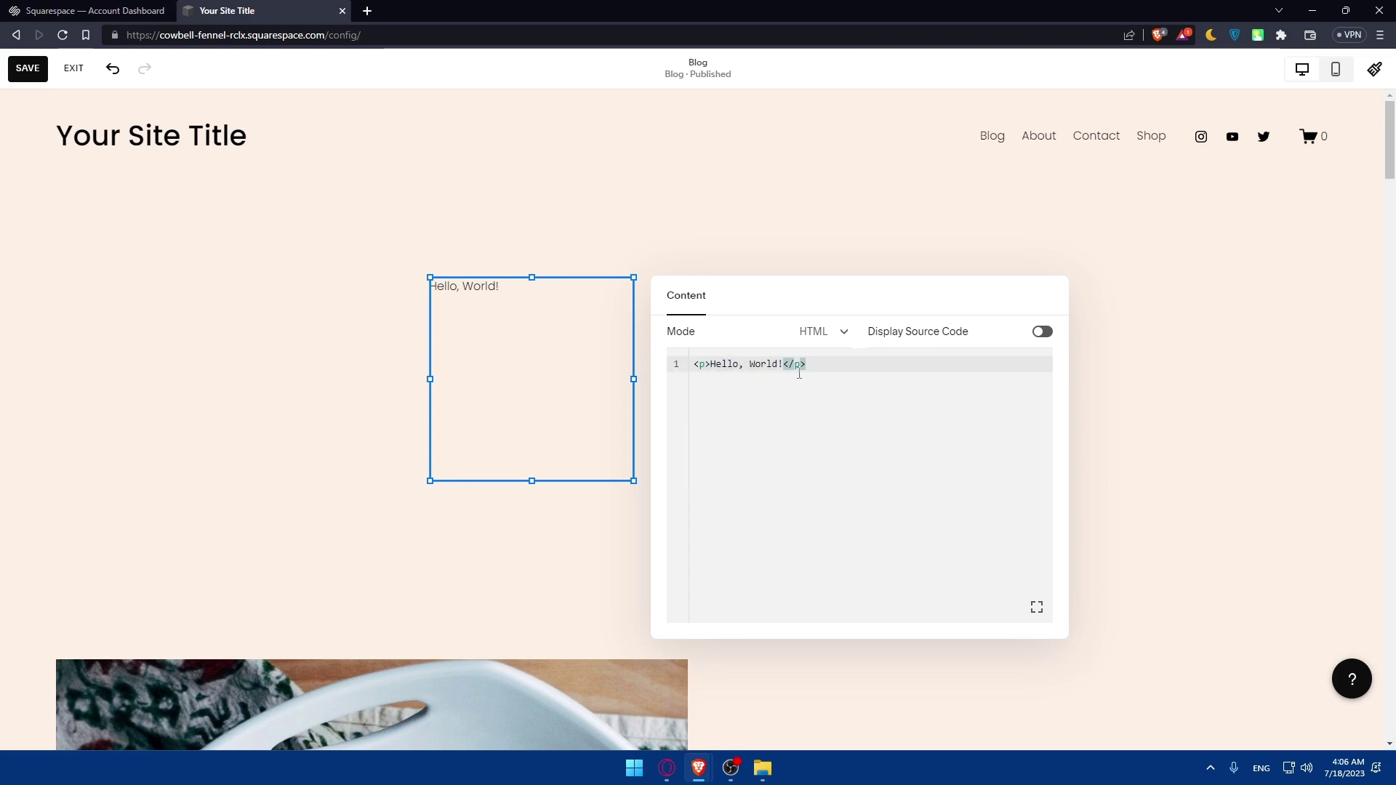
{"action": "key", "text": "ctrl+a"}
{"action": "left_click", "coordinate": [863, 371]}
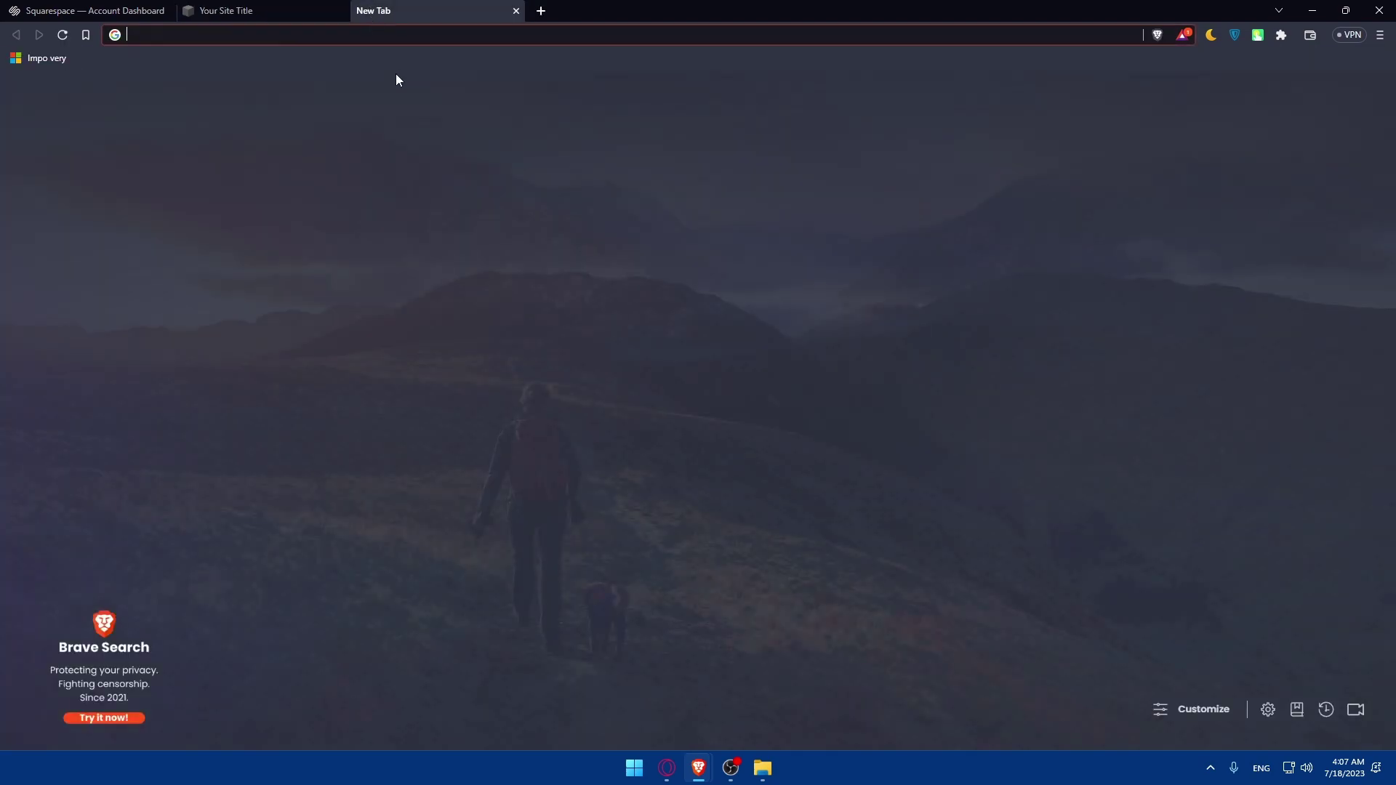
Load chat.openai.com in a new Brave tab
{"action": "left_click", "coordinate": [367, 10]}
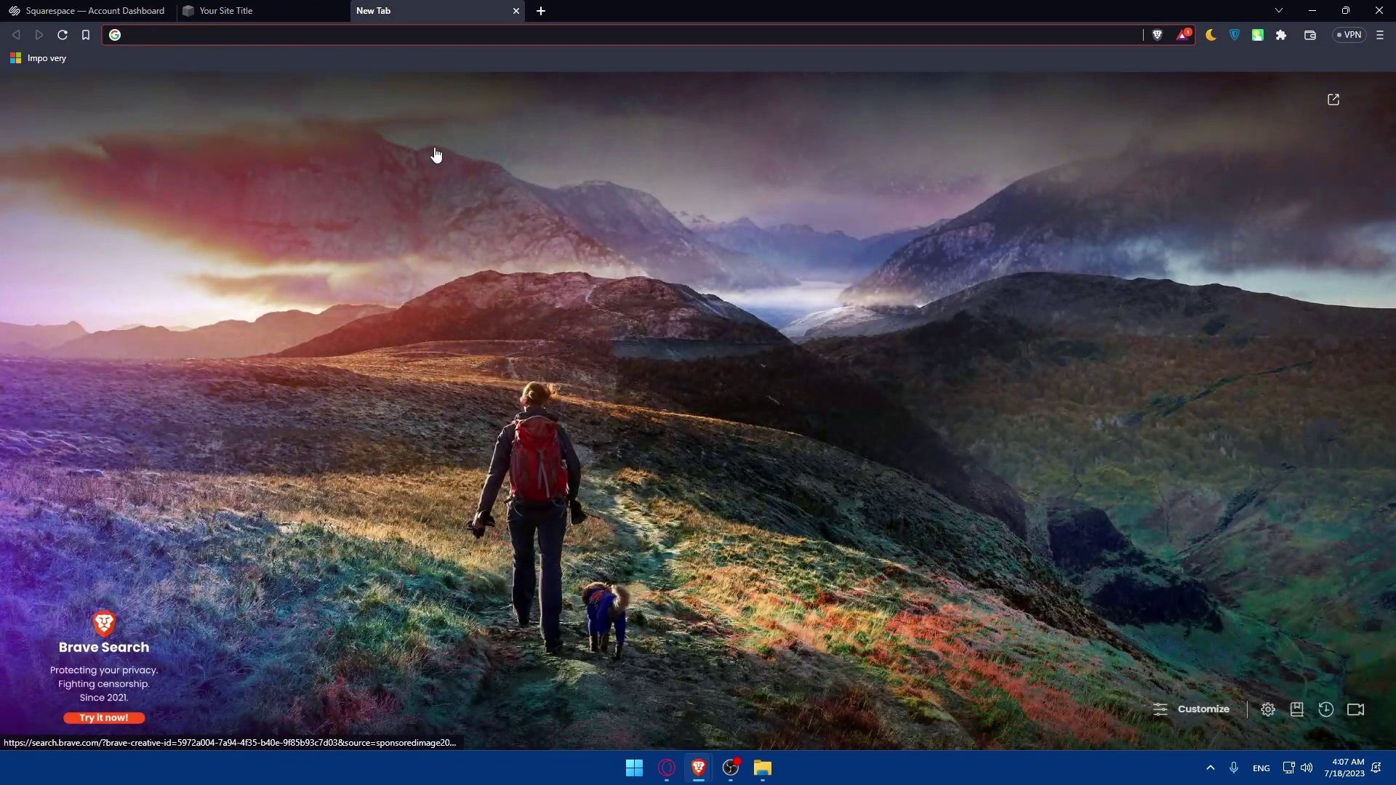
{"action": "type", "text": "cha"}
{"action": "key", "text": "BackSpace"}
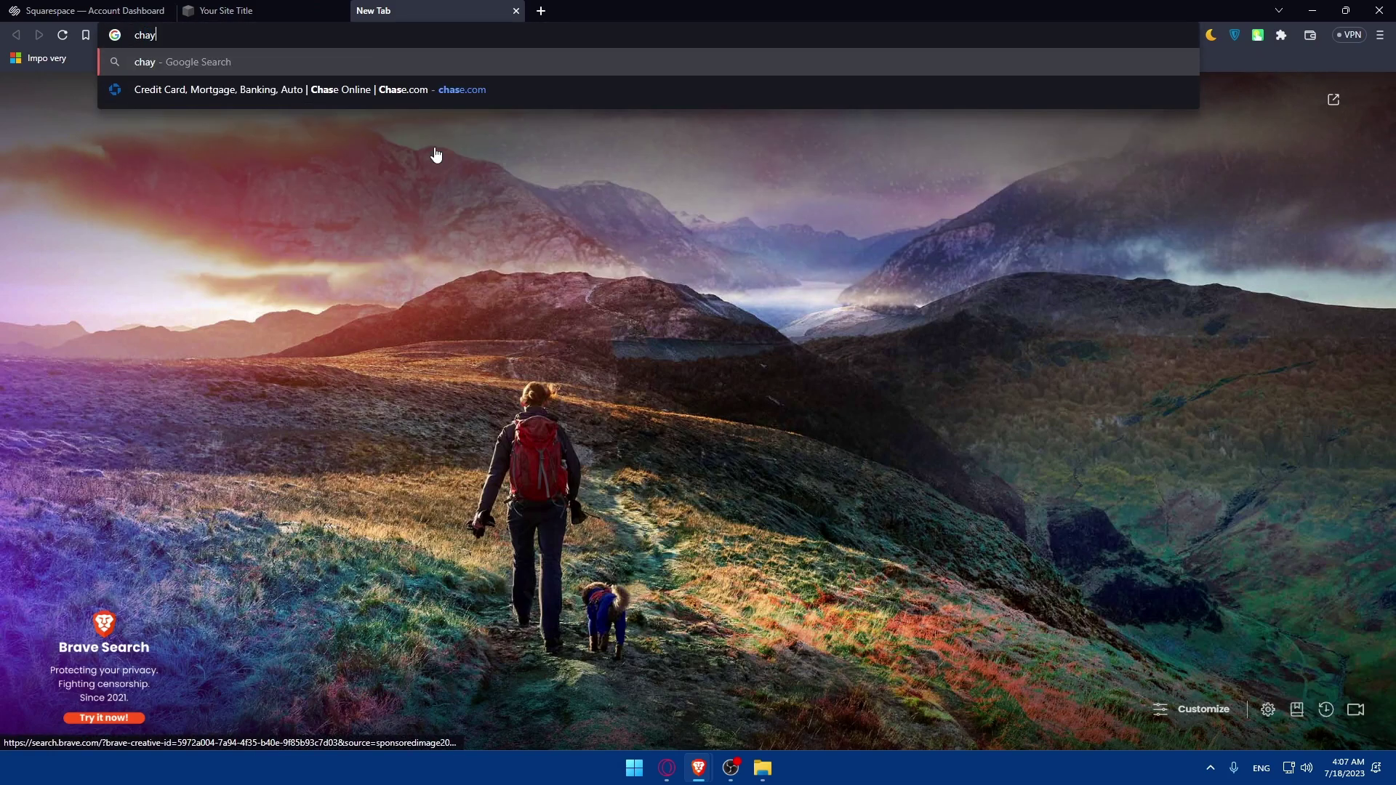
{"action": "type", "text": "t.open"}
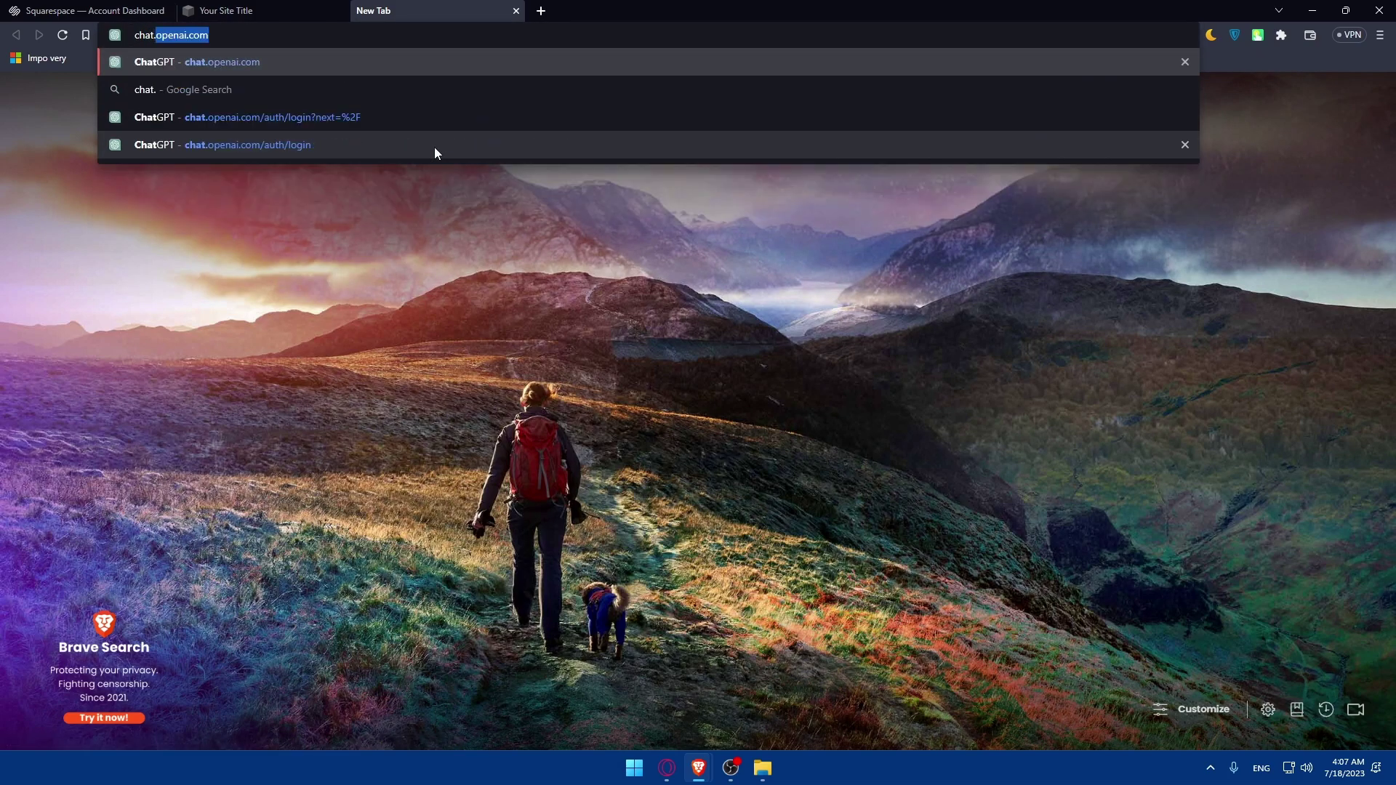
{"action": "type", "text": "ai.com"}
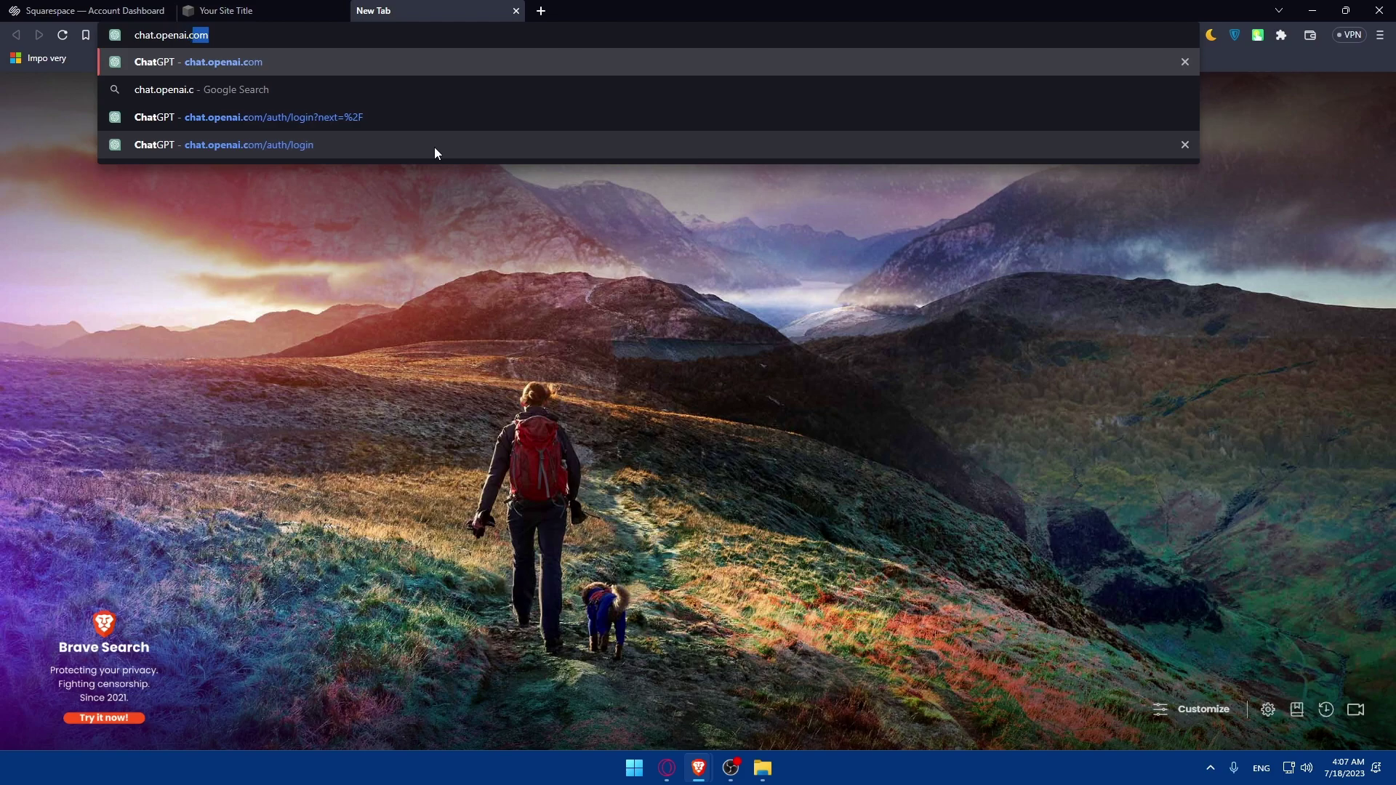
{"action": "key", "text": "Return"}
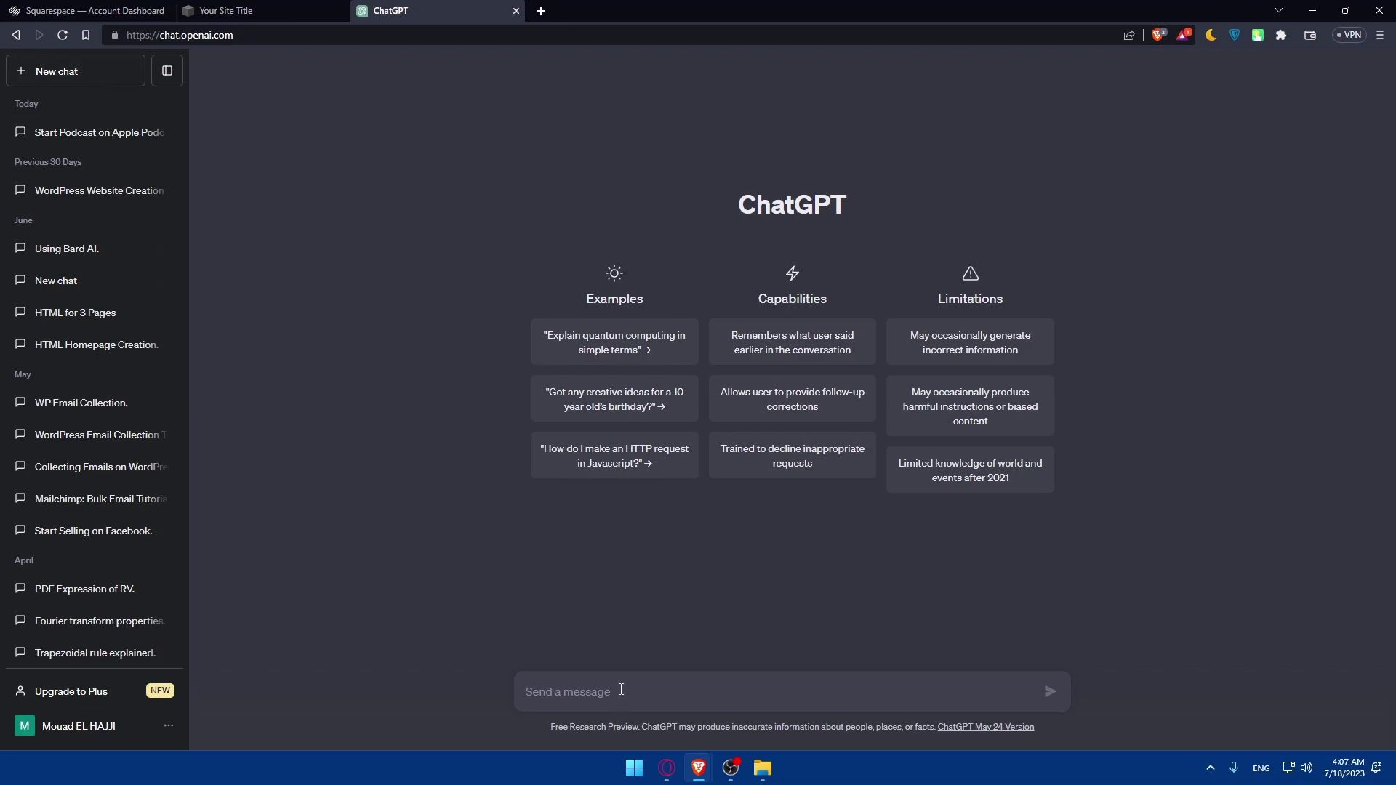
Type the request 'write me a javascript code for a popup that will appear…' triggered by scroll, fixing typos
{"action": "type", "text": "write me"}
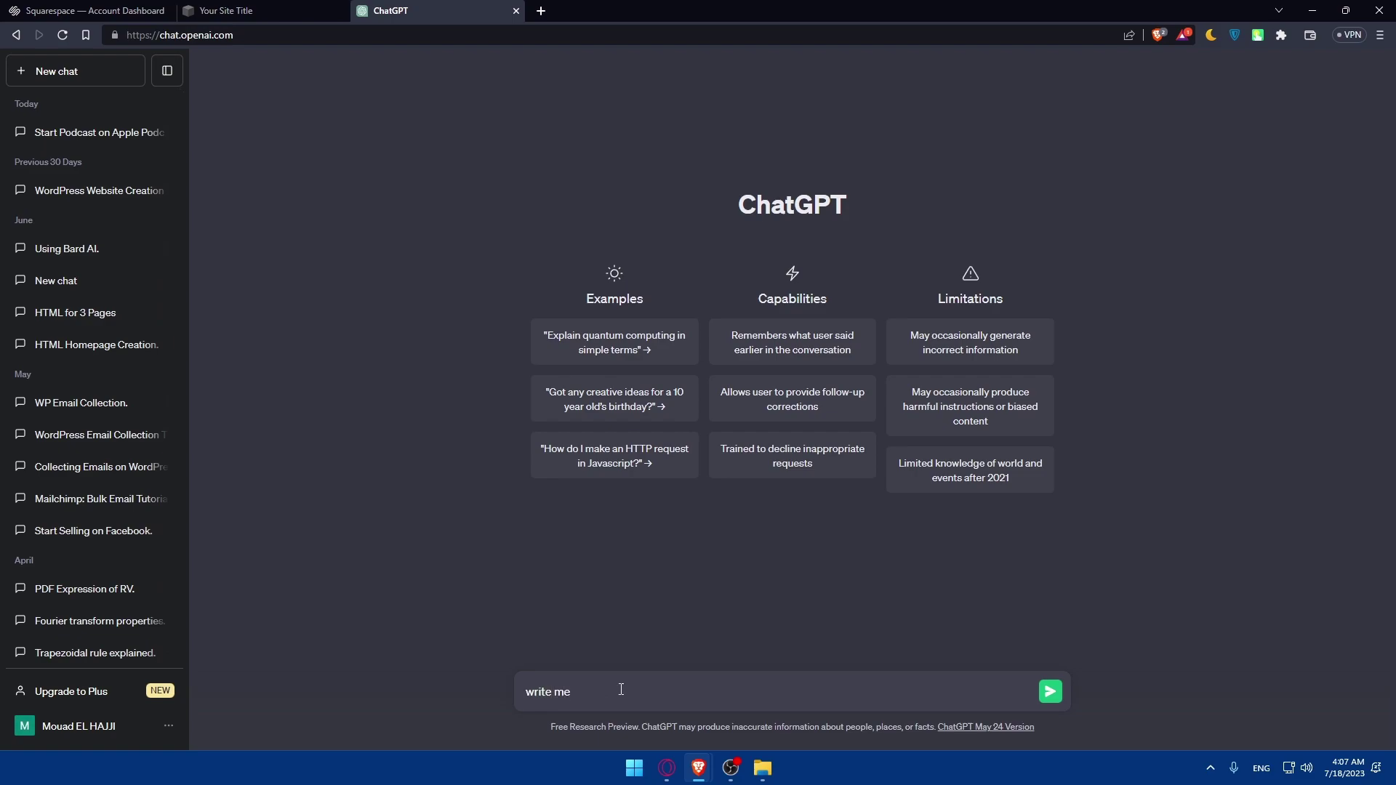
{"action": "type", "text": " a javascript code for a popup that will apeae"}
{"action": "key", "text": "Left"}
{"action": "key", "text": "Left"}
{"action": "key", "text": "Left"}
{"action": "type", "text": "p"}
{"action": "key", "text": "End"}
{"action": "type", "text": "for me "}
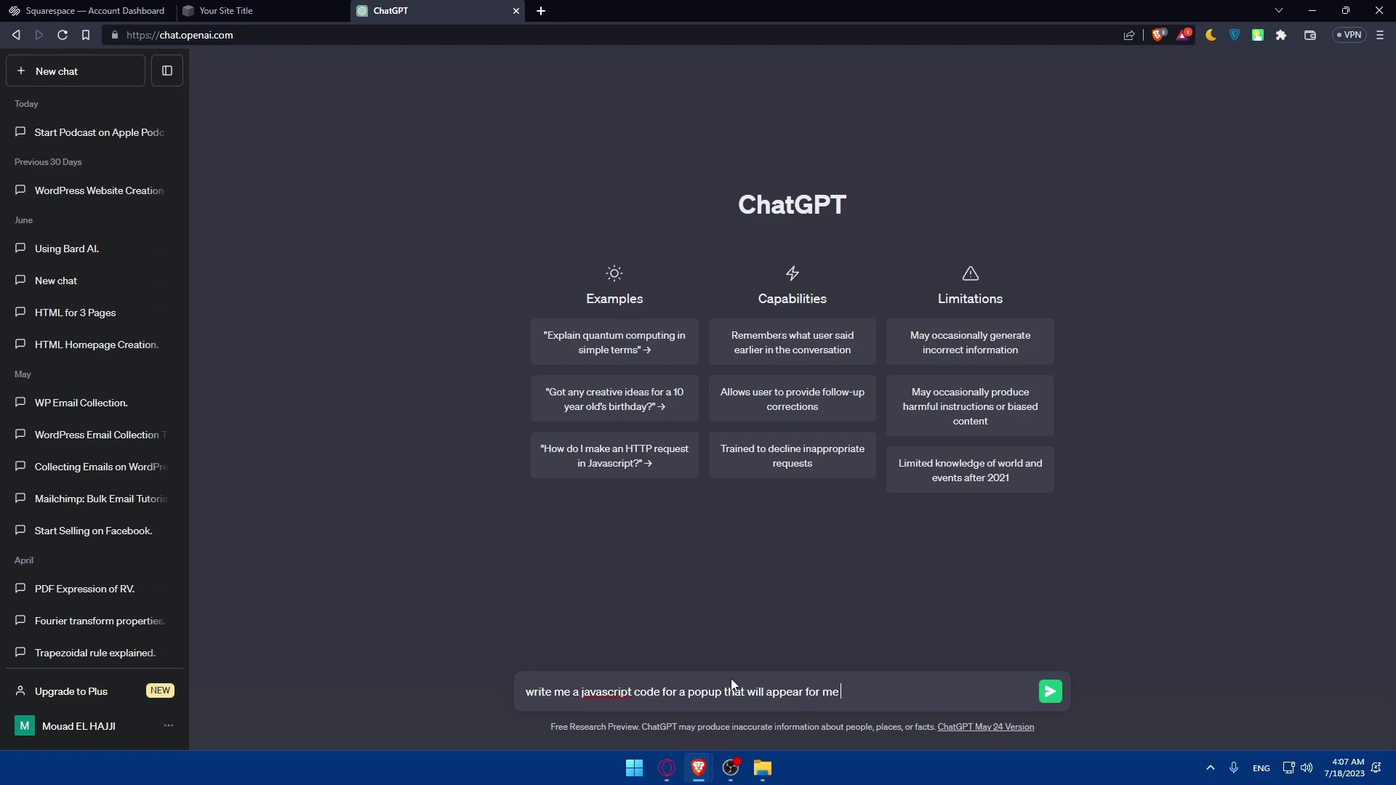
{"action": "type", "text": "n an application for testing something "}
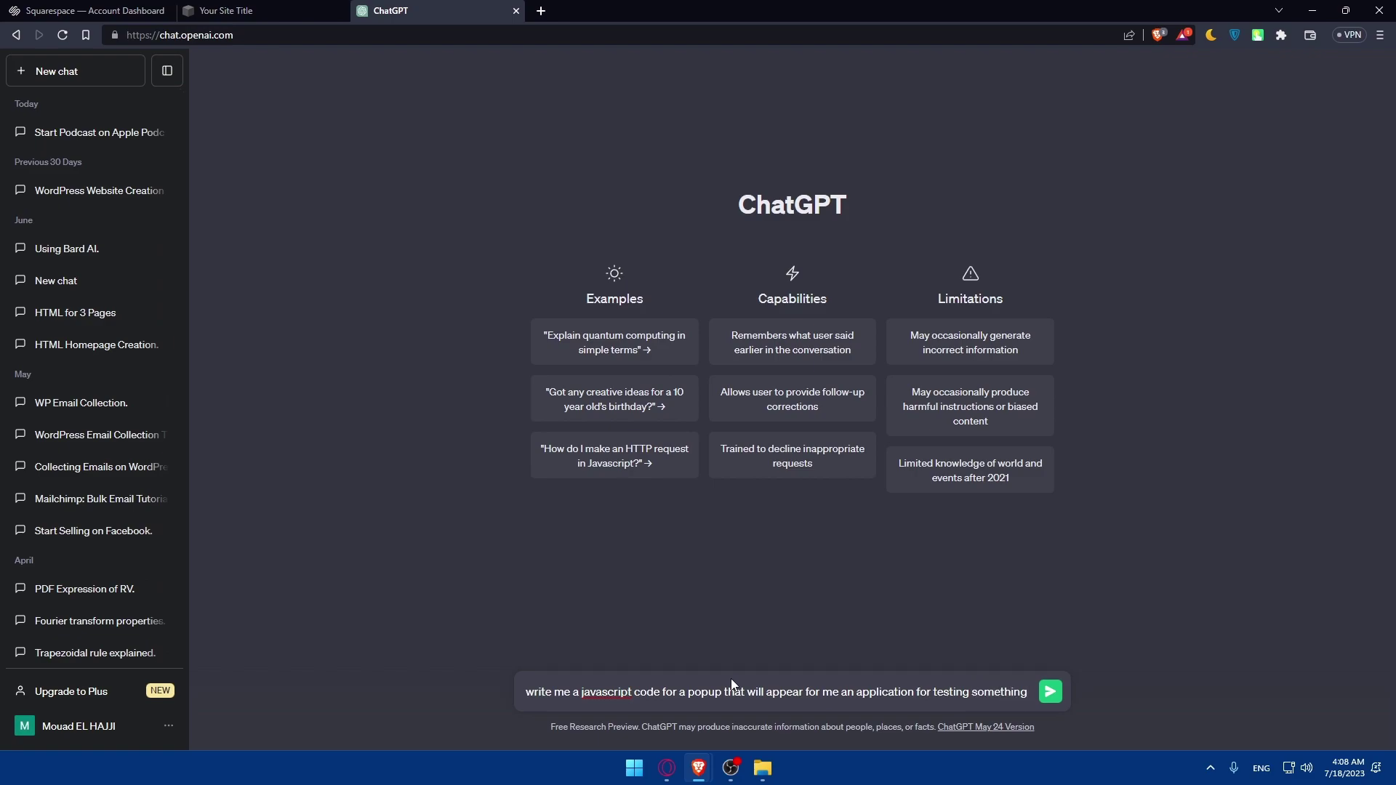
{"action": "type", "text": "the "}
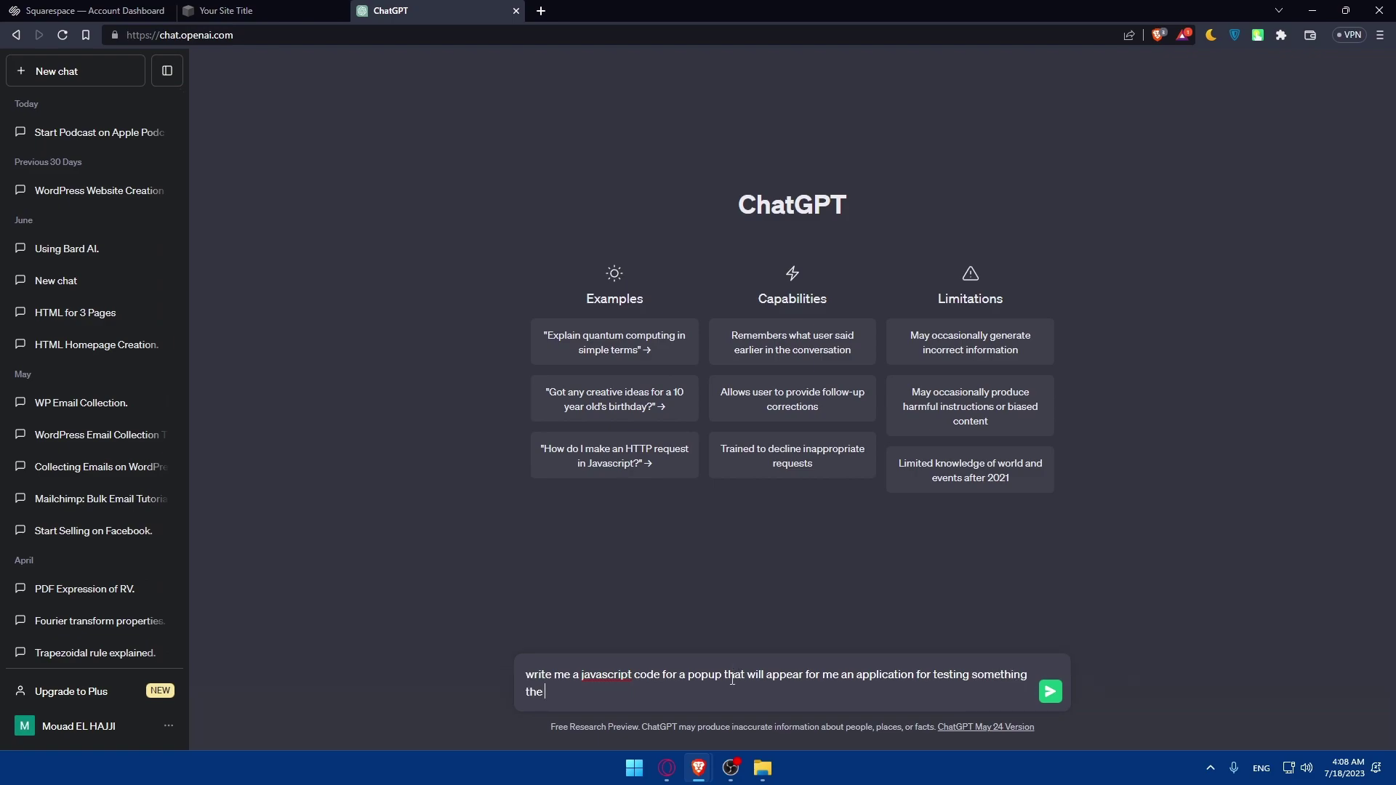
{"action": "type", "text": "popup should be triggered by scrolling dow"}
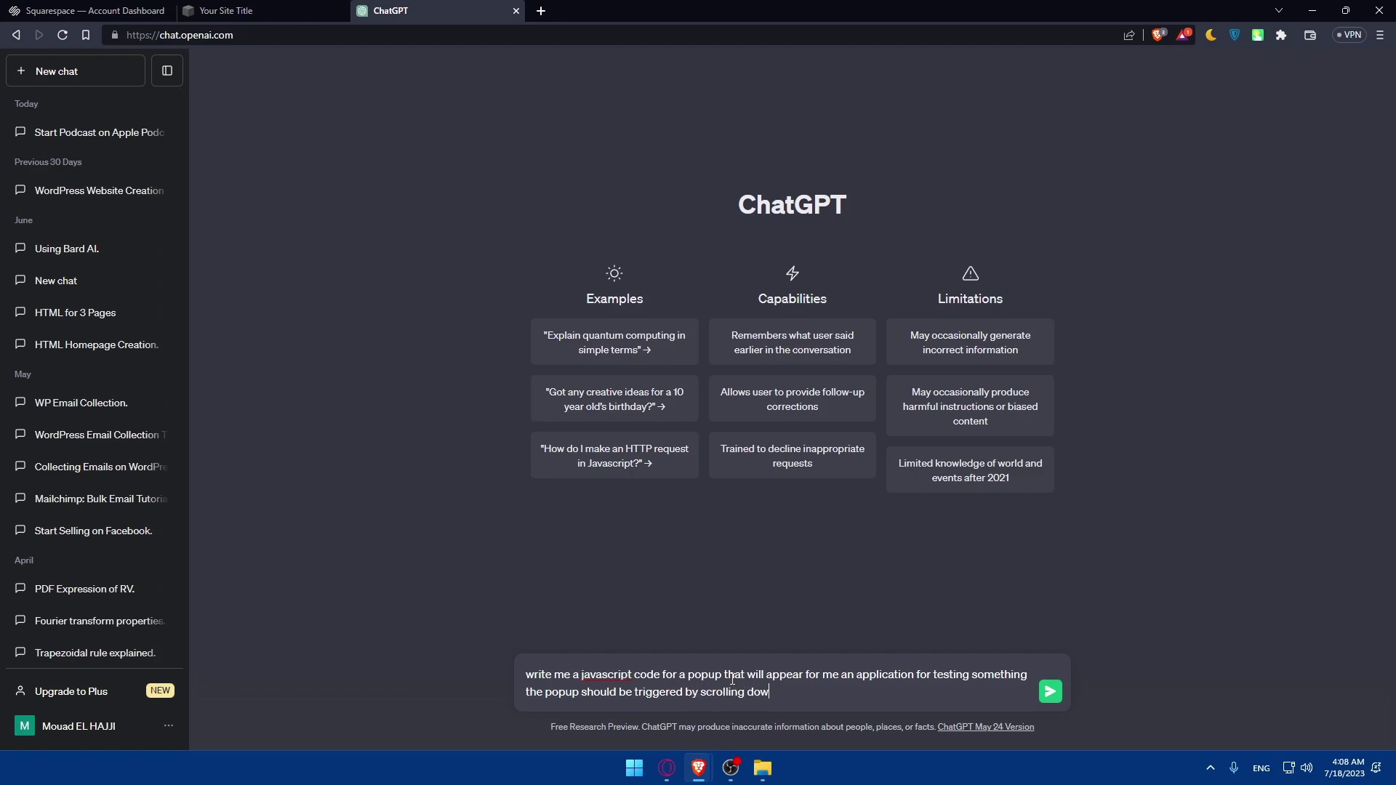
{"action": "type", "text": "n to the buttom of the page"}
Check the spelling suggestions for 'buttom', dismiss them, and send the request
{"action": "right_click", "coordinate": [828, 691]}
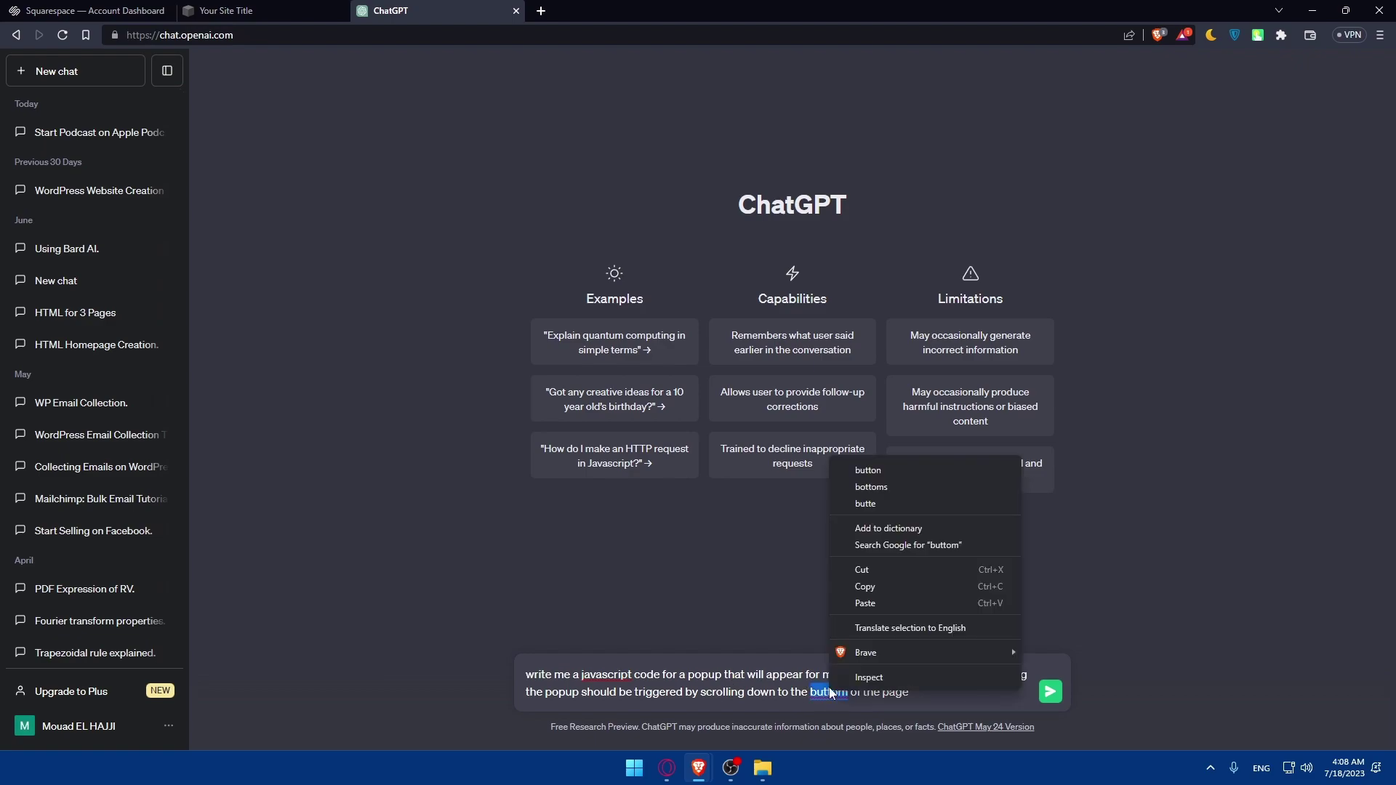
{"action": "left_click", "coordinate": [1100, 556]}
{"action": "left_click", "coordinate": [1048, 690]}
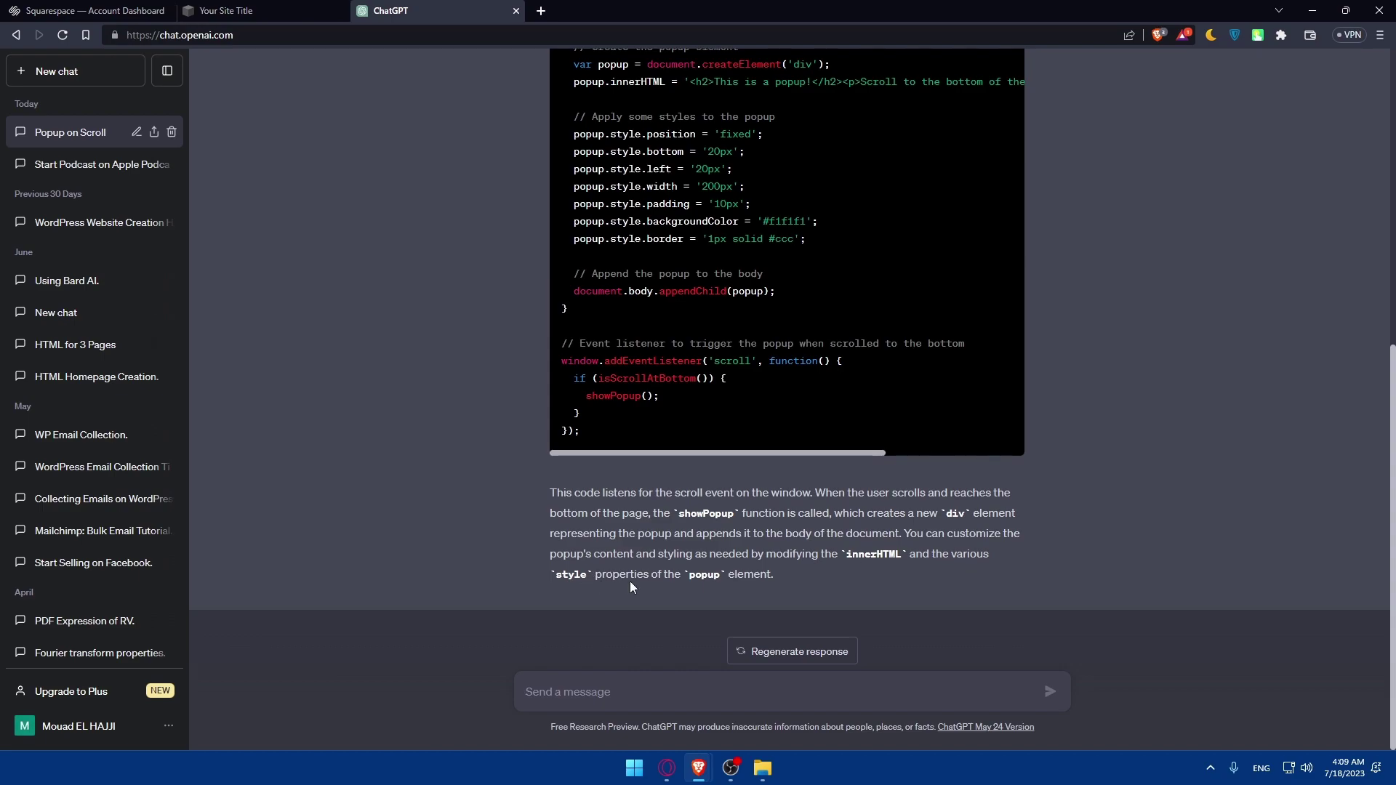
Scroll through ChatGPT's popup-on-scroll answer and copy its JavaScript with Copy code
{"action": "scroll", "coordinate": [743, 539], "scroll_direction": "up", "scroll_amount": 5}
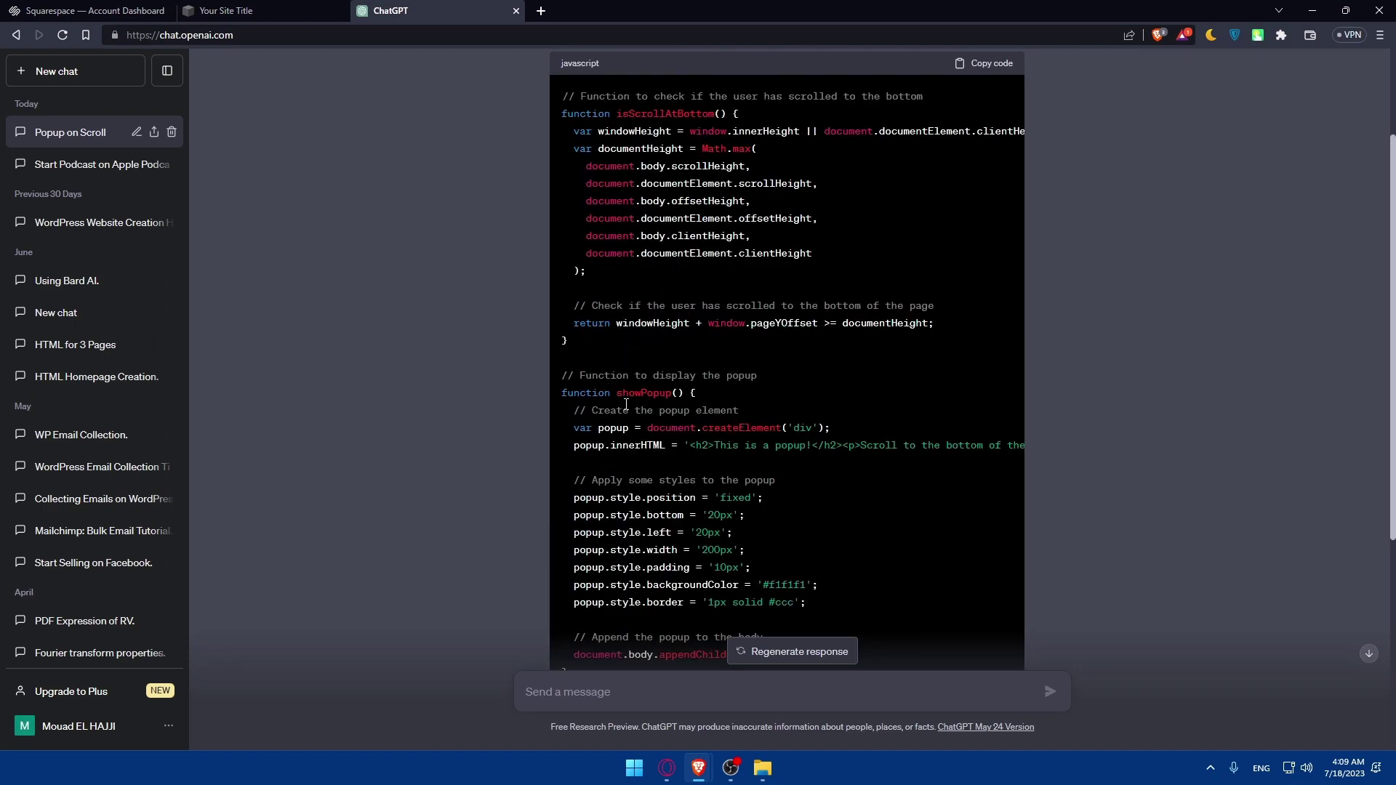
{"action": "scroll", "coordinate": [654, 440], "scroll_direction": "down", "scroll_amount": 3}
{"action": "scroll", "coordinate": [672, 444], "scroll_direction": "up", "scroll_amount": 5}
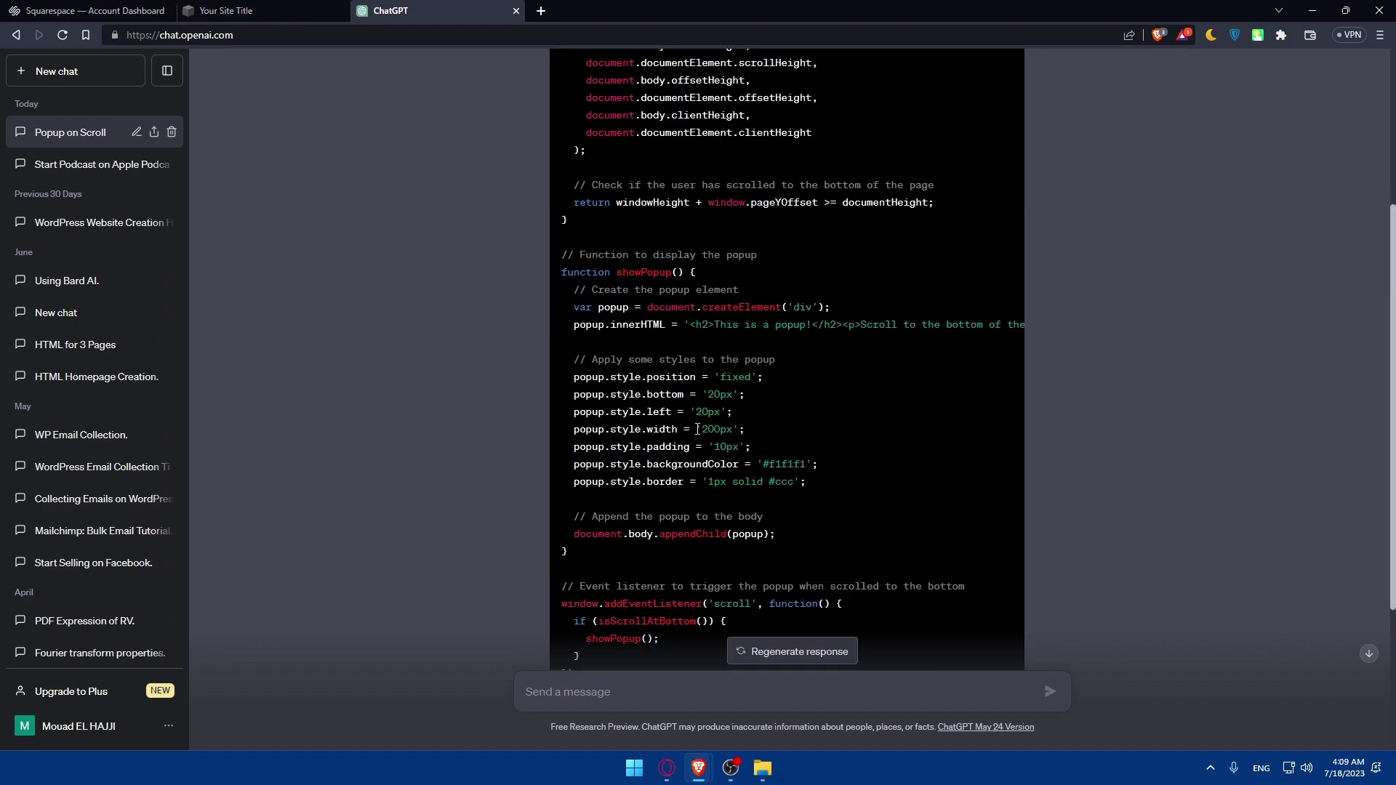
{"action": "left_click", "coordinate": [985, 217]}
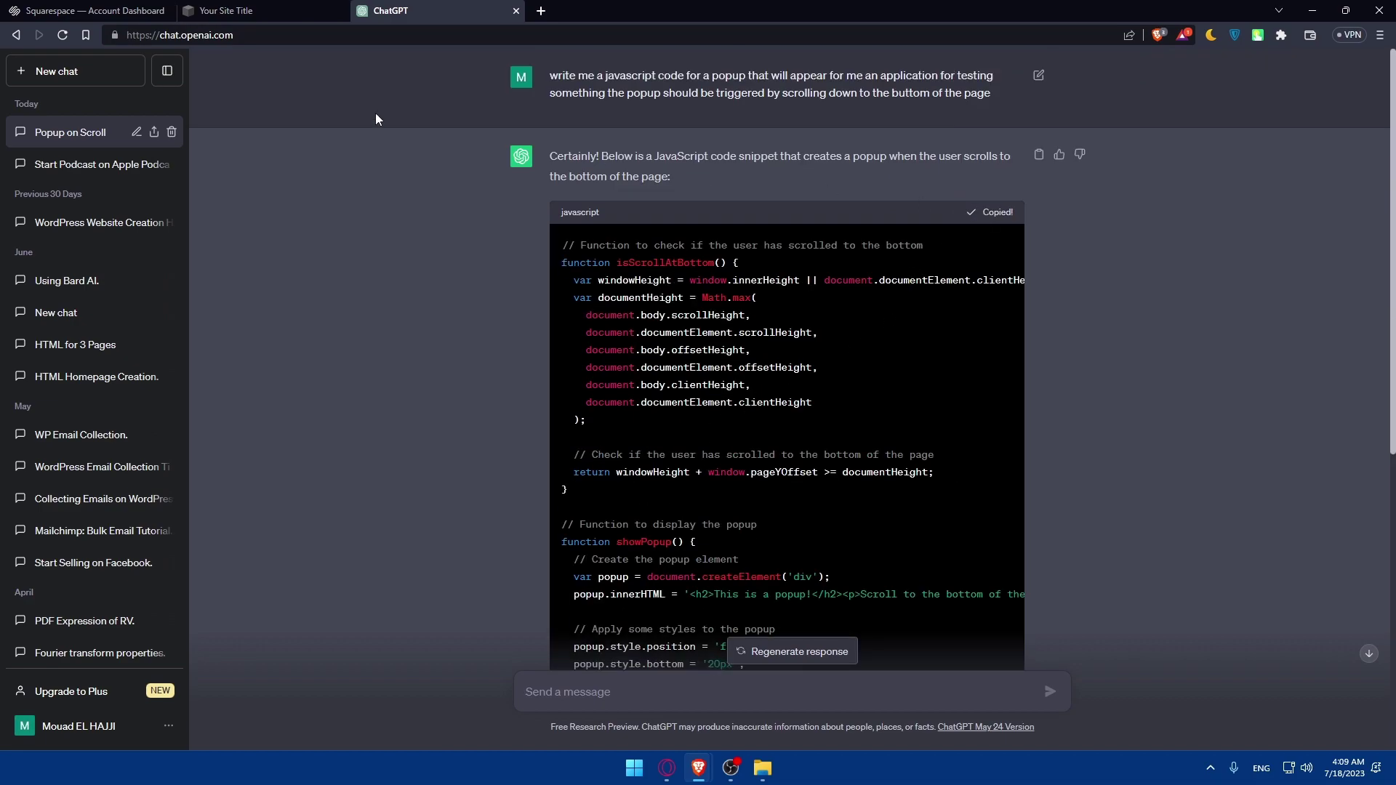
Replace the Hello, World! markup with the copied script and set the Code block's mode to JavaScript
{"action": "left_click", "coordinate": [225, 10]}
{"action": "left_click_drag", "start_coordinate": [811, 375], "coordinate": [676, 346]}
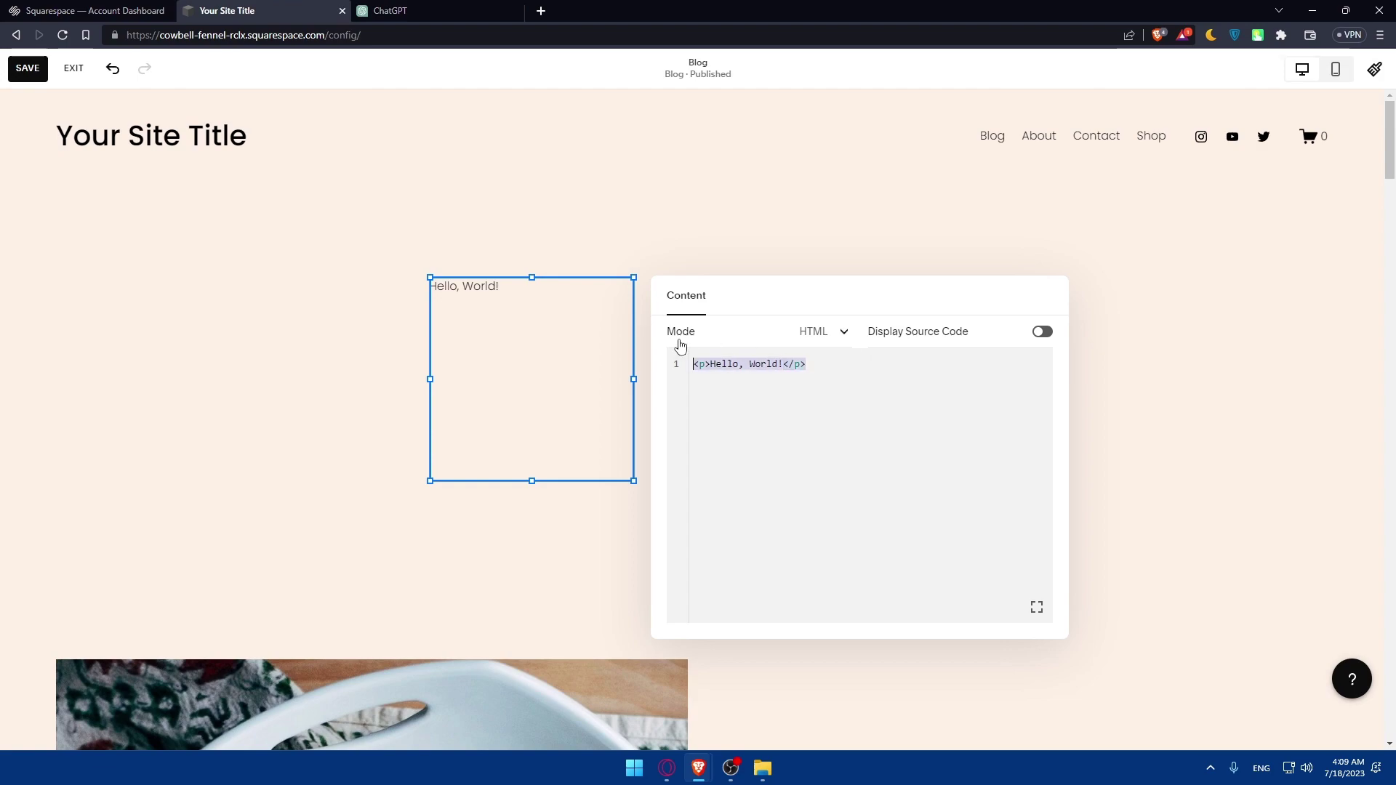
{"action": "left_click", "coordinate": [820, 334]}
{"action": "left_click", "coordinate": [726, 372]}
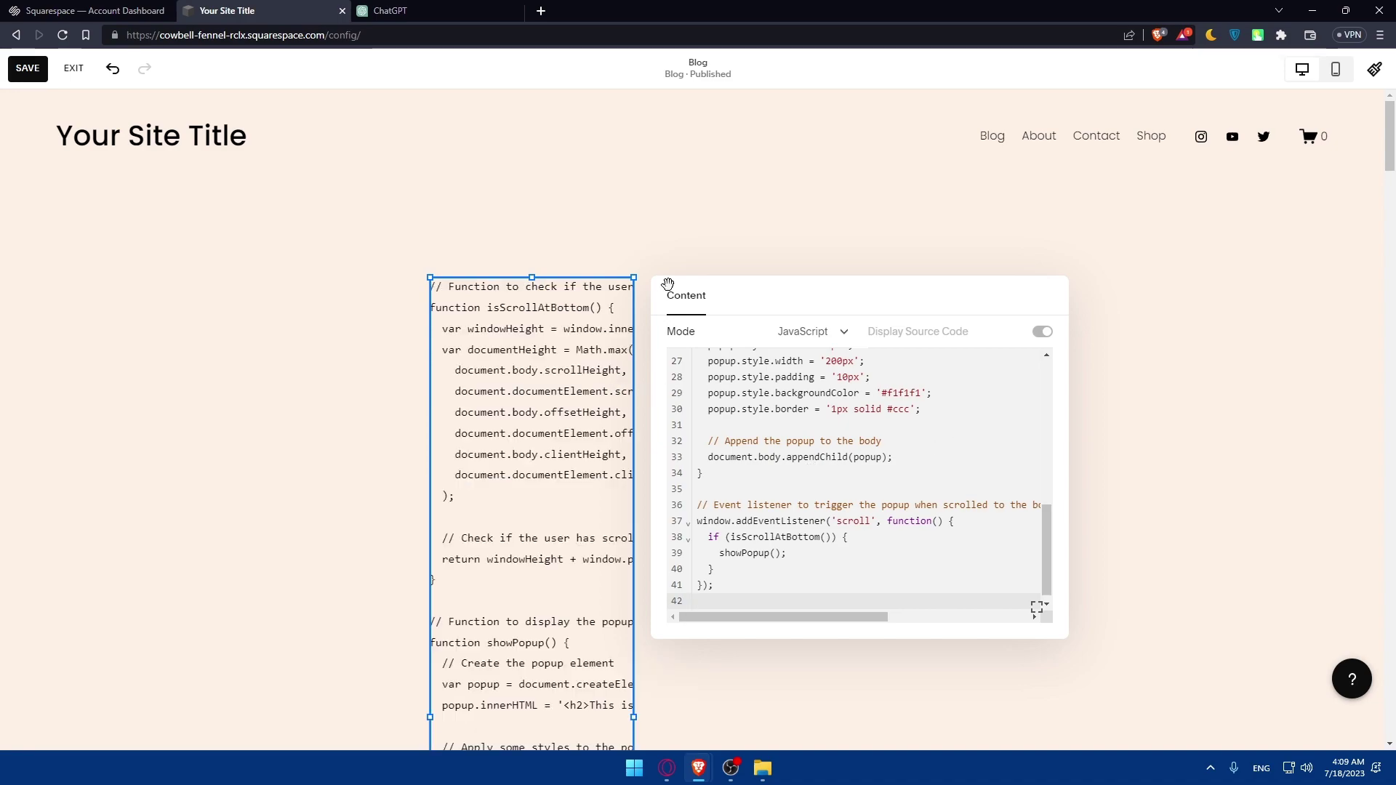
{"action": "left_click", "coordinate": [681, 258]}
Reopen and close the Code block editor, then save the page changes
{"action": "left_click", "coordinate": [534, 343]}
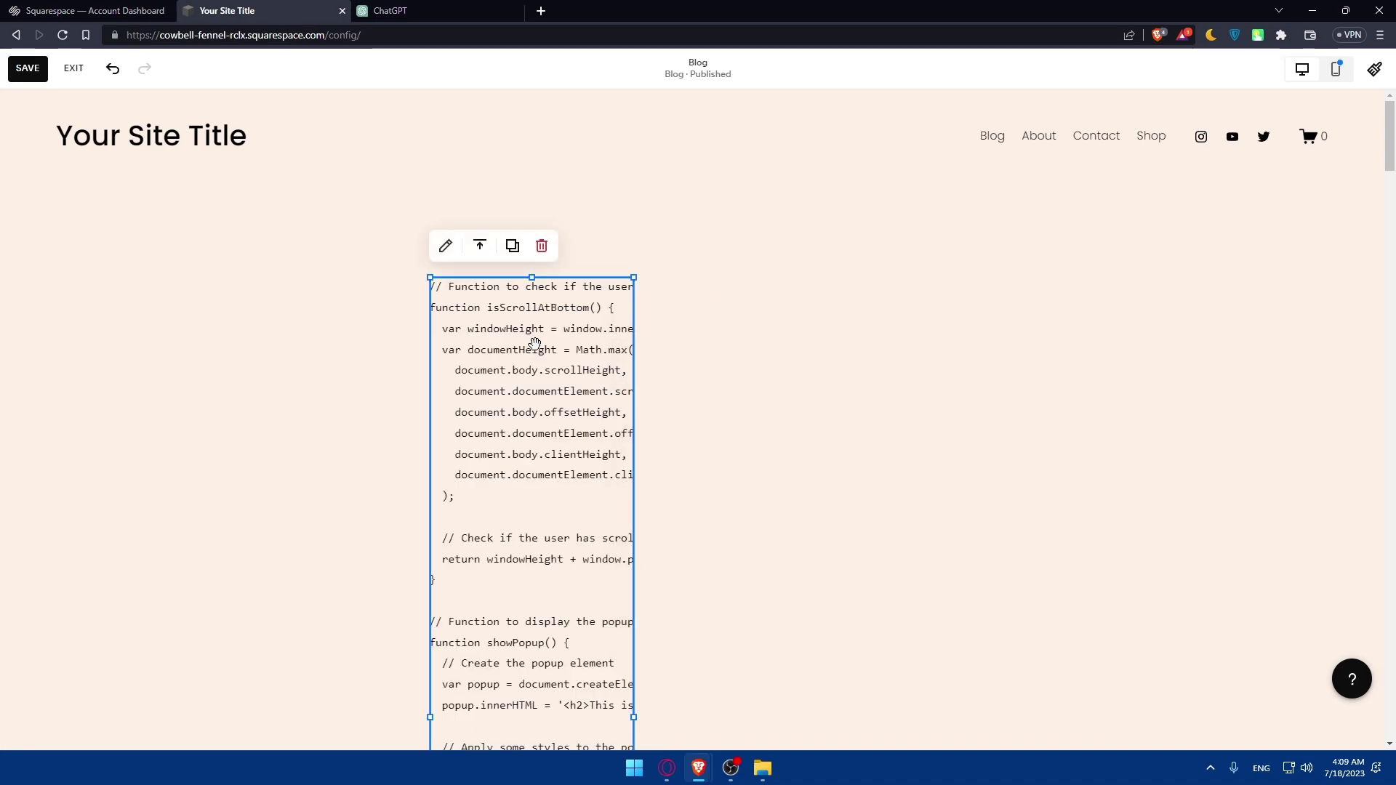
{"action": "left_click", "coordinate": [445, 245]}
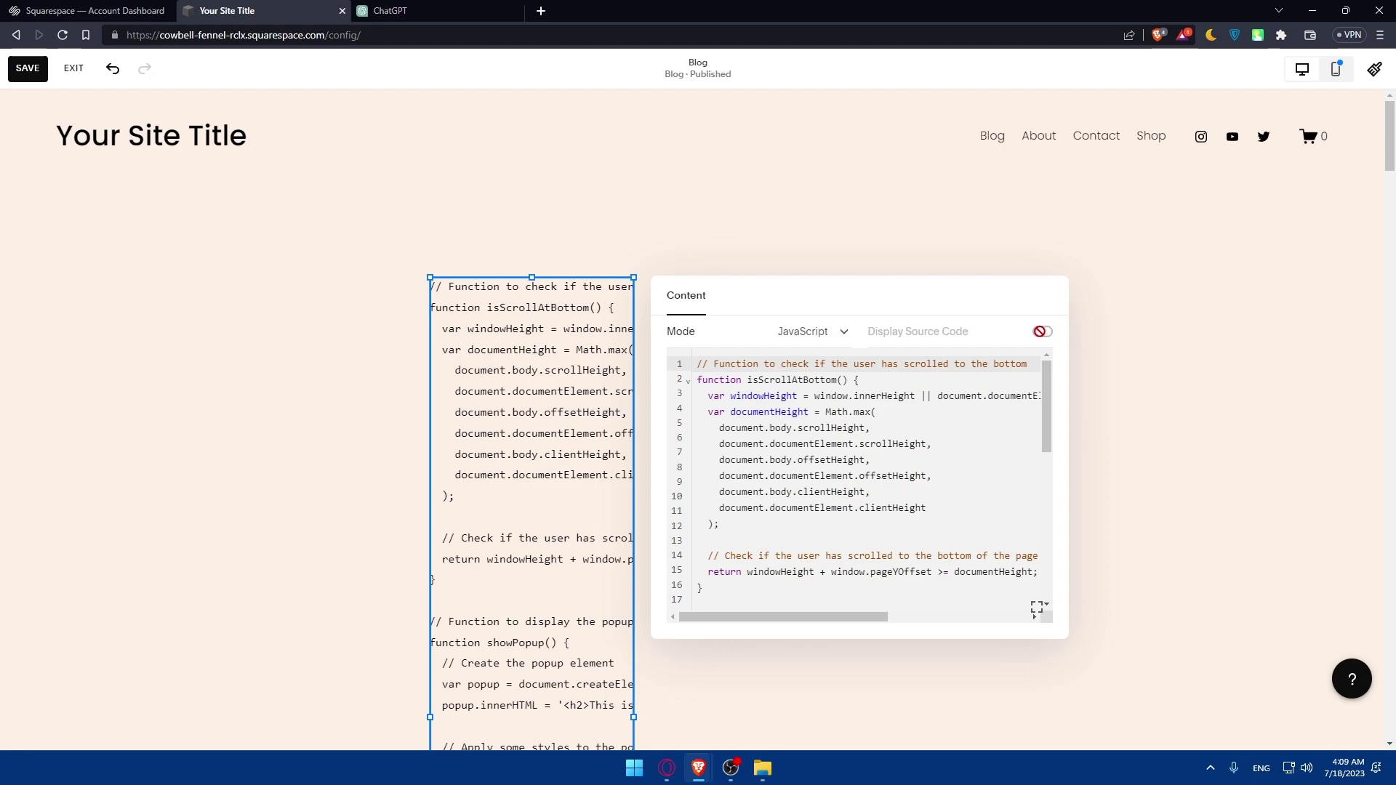
{"action": "left_click", "coordinate": [749, 221]}
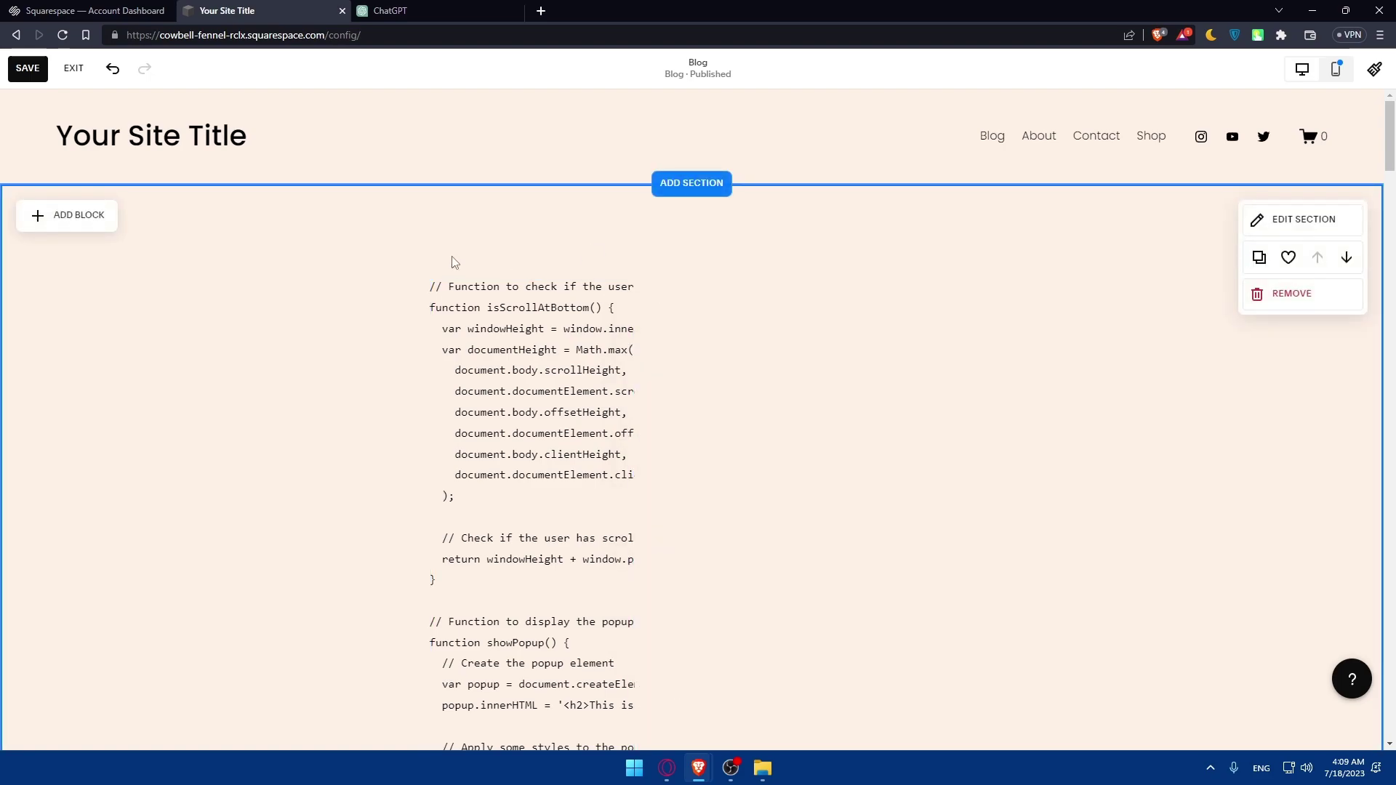
{"action": "left_click", "coordinate": [28, 68]}
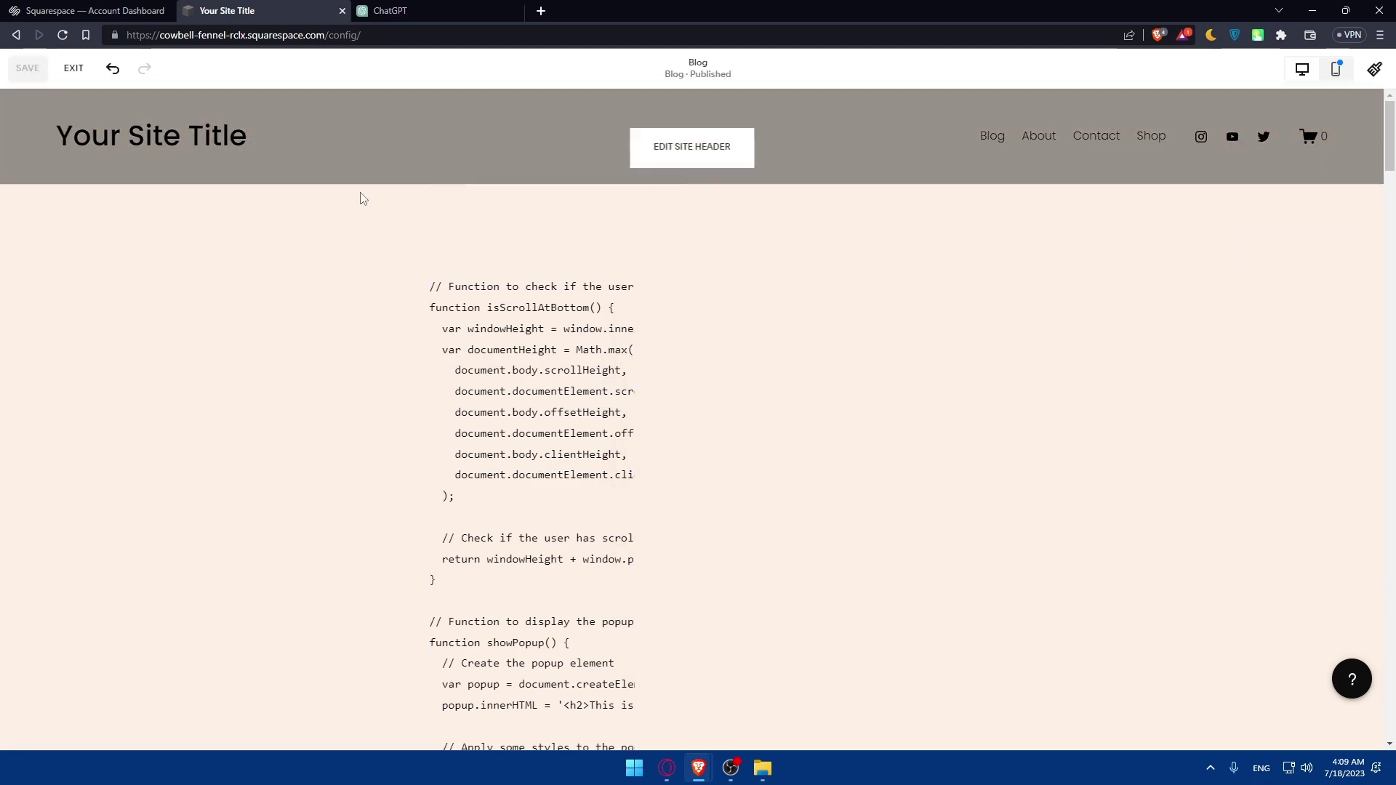
Exit the editor and scroll through the saved Blog page in desktop and mobile preview
{"action": "left_click", "coordinate": [73, 68]}
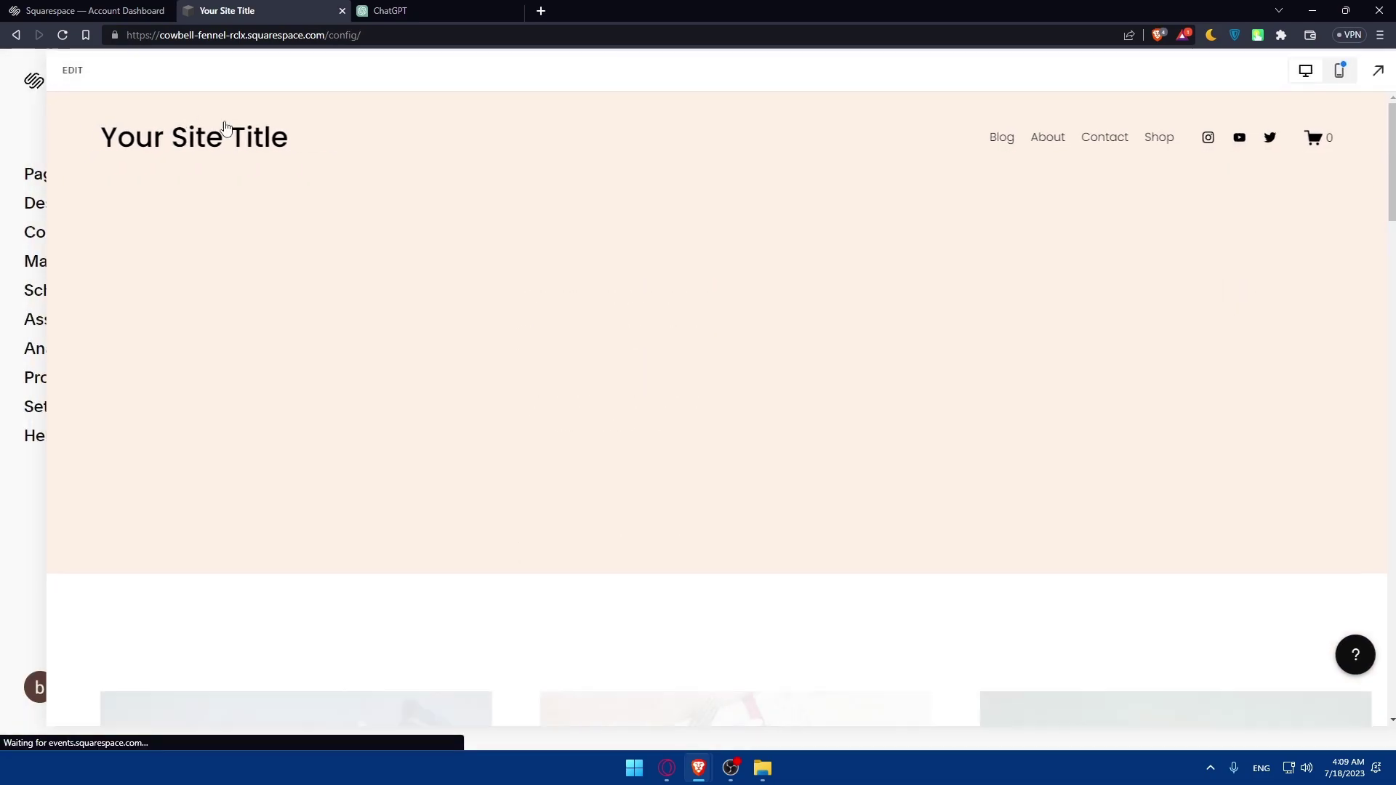
{"action": "scroll", "coordinate": [677, 325], "scroll_direction": "down", "scroll_amount": 8}
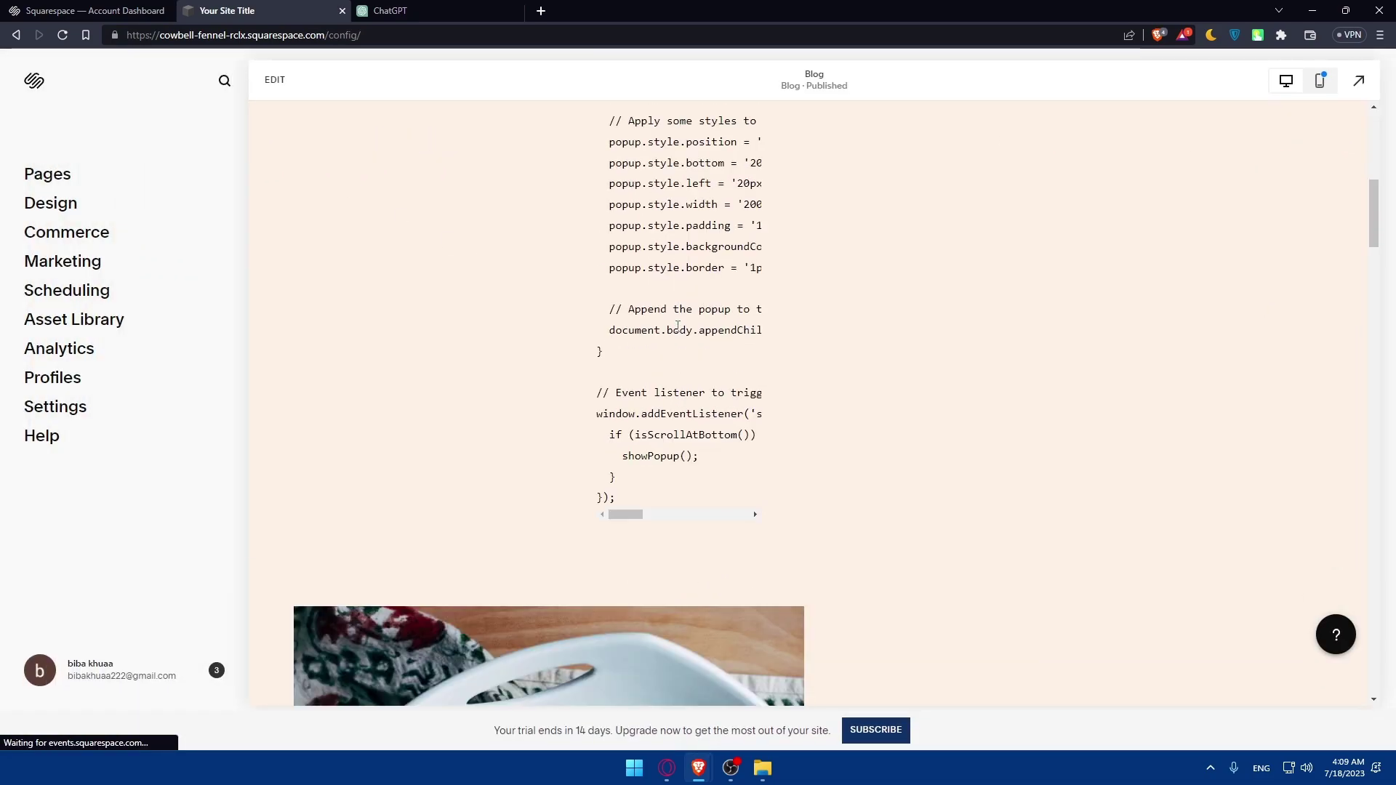
{"action": "scroll", "coordinate": [677, 325], "scroll_direction": "up", "scroll_amount": 8}
{"action": "left_click", "coordinate": [1317, 82]}
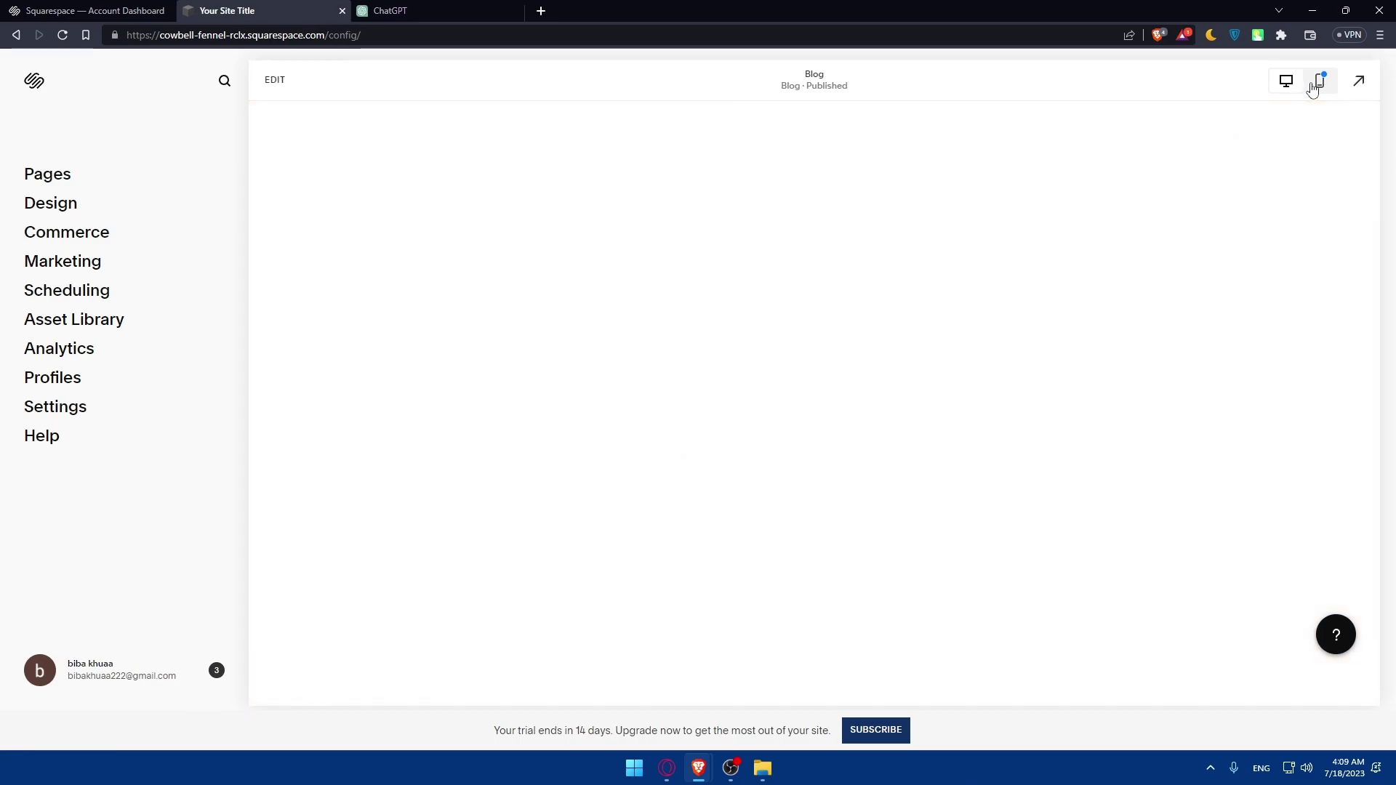
{"action": "scroll", "coordinate": [861, 250], "scroll_direction": "down", "scroll_amount": 7}
{"action": "scroll", "coordinate": [861, 251], "scroll_direction": "down", "scroll_amount": 5}
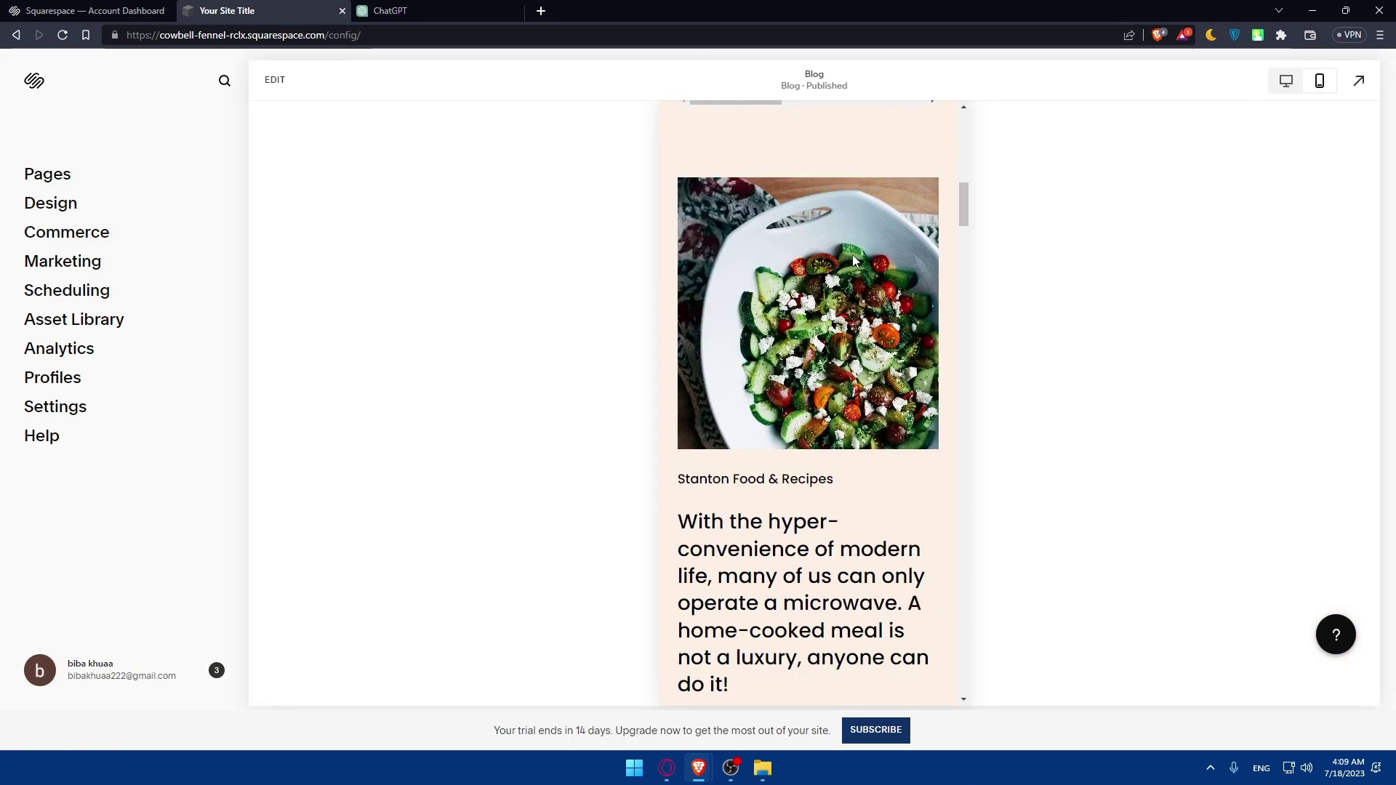
{"action": "scroll", "coordinate": [852, 255], "scroll_direction": "up", "scroll_amount": 10}
{"action": "scroll", "coordinate": [774, 325], "scroll_direction": "up", "scroll_amount": 2}
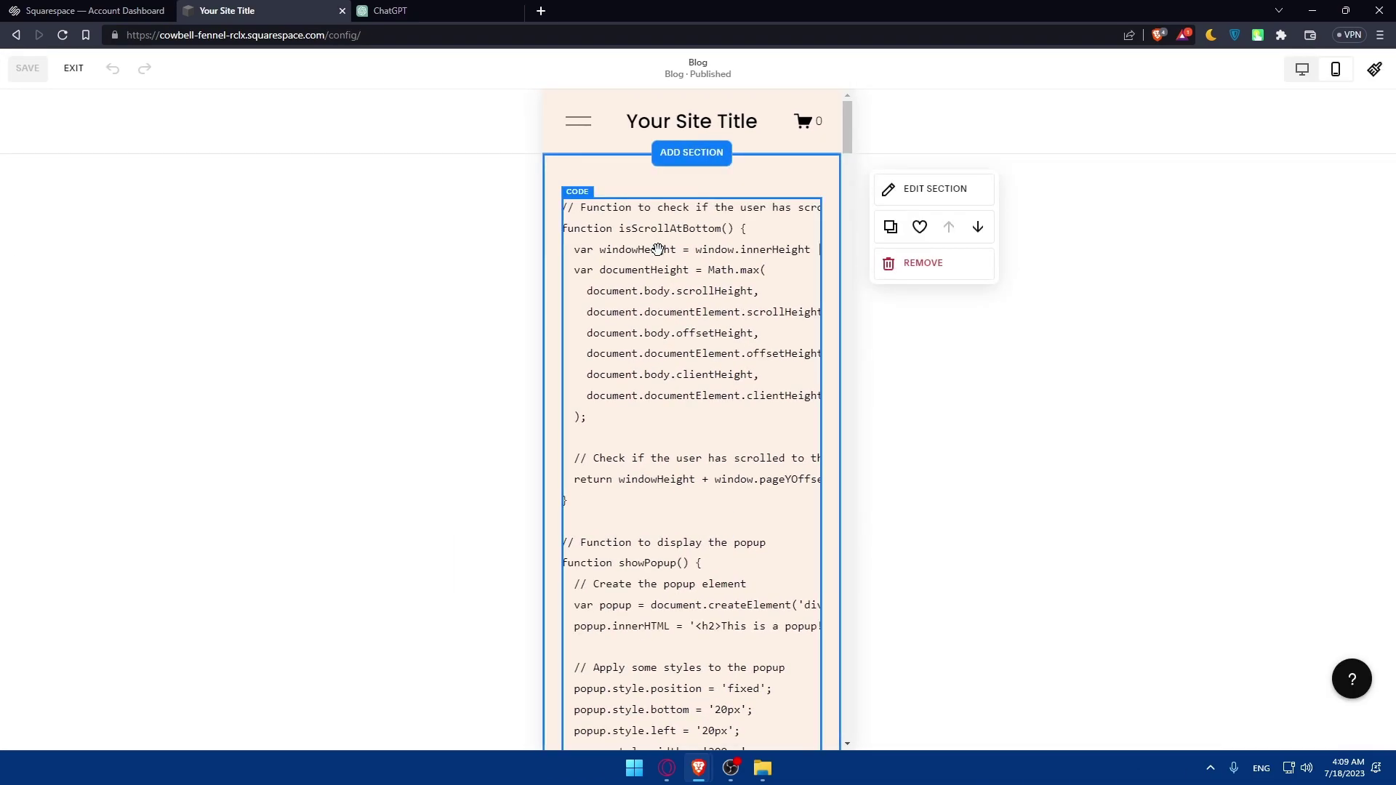
Reopen the code block editor and confirm its mode remains JavaScript
{"action": "double_click", "coordinate": [661, 233]}
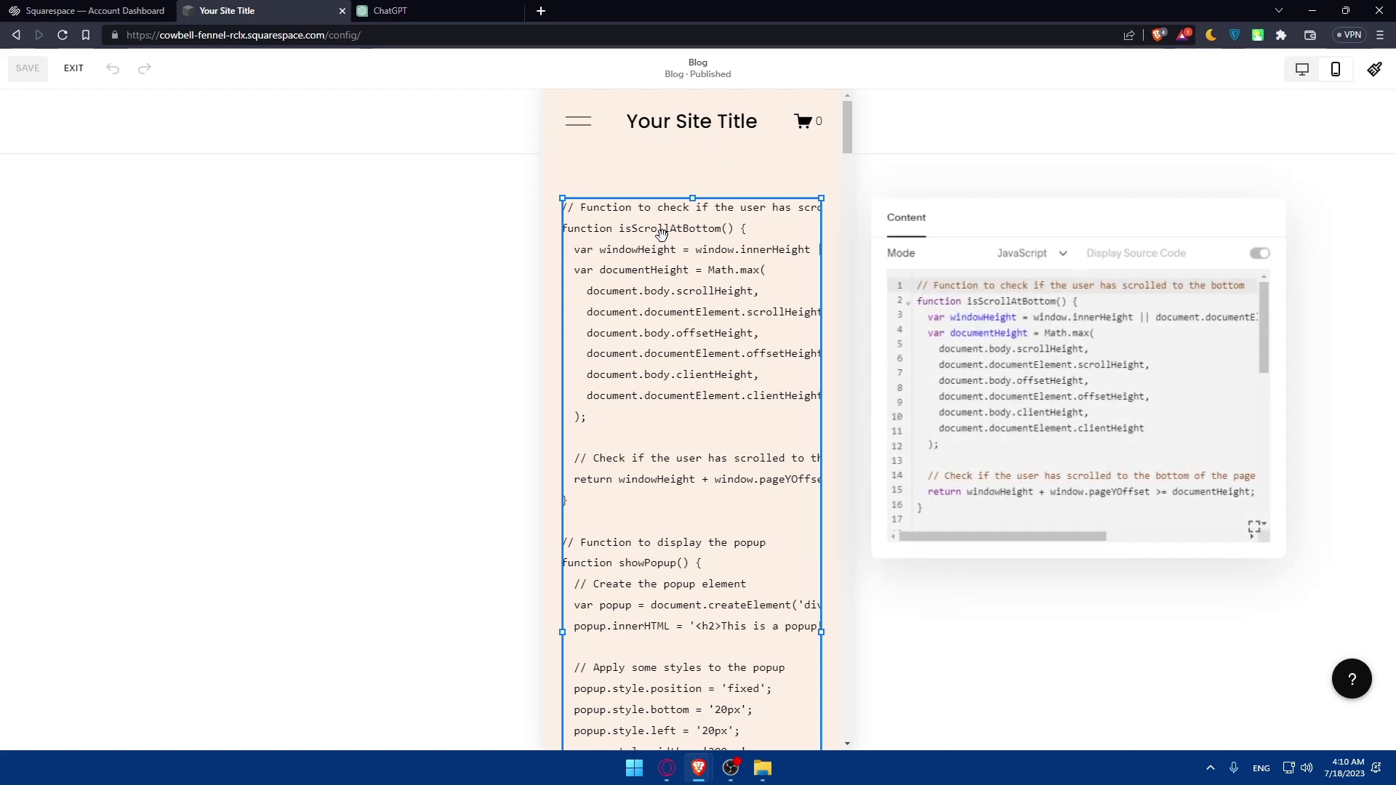
{"action": "left_click", "coordinate": [1047, 254]}
{"action": "left_click", "coordinate": [1005, 258]}
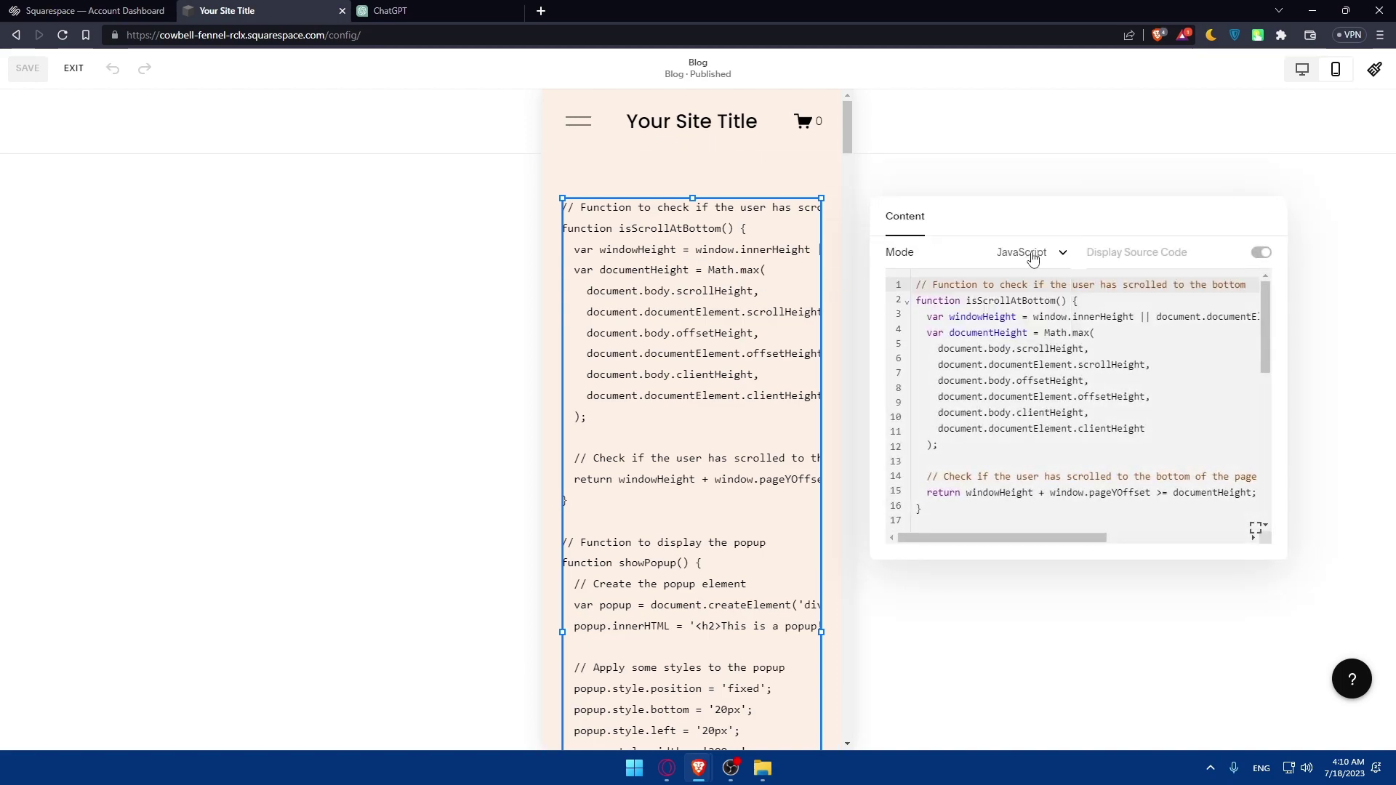
Delete the 'Popup on Scroll' ChatGPT conversation and close the ChatGPT tab
{"action": "left_click", "coordinate": [504, 10]}
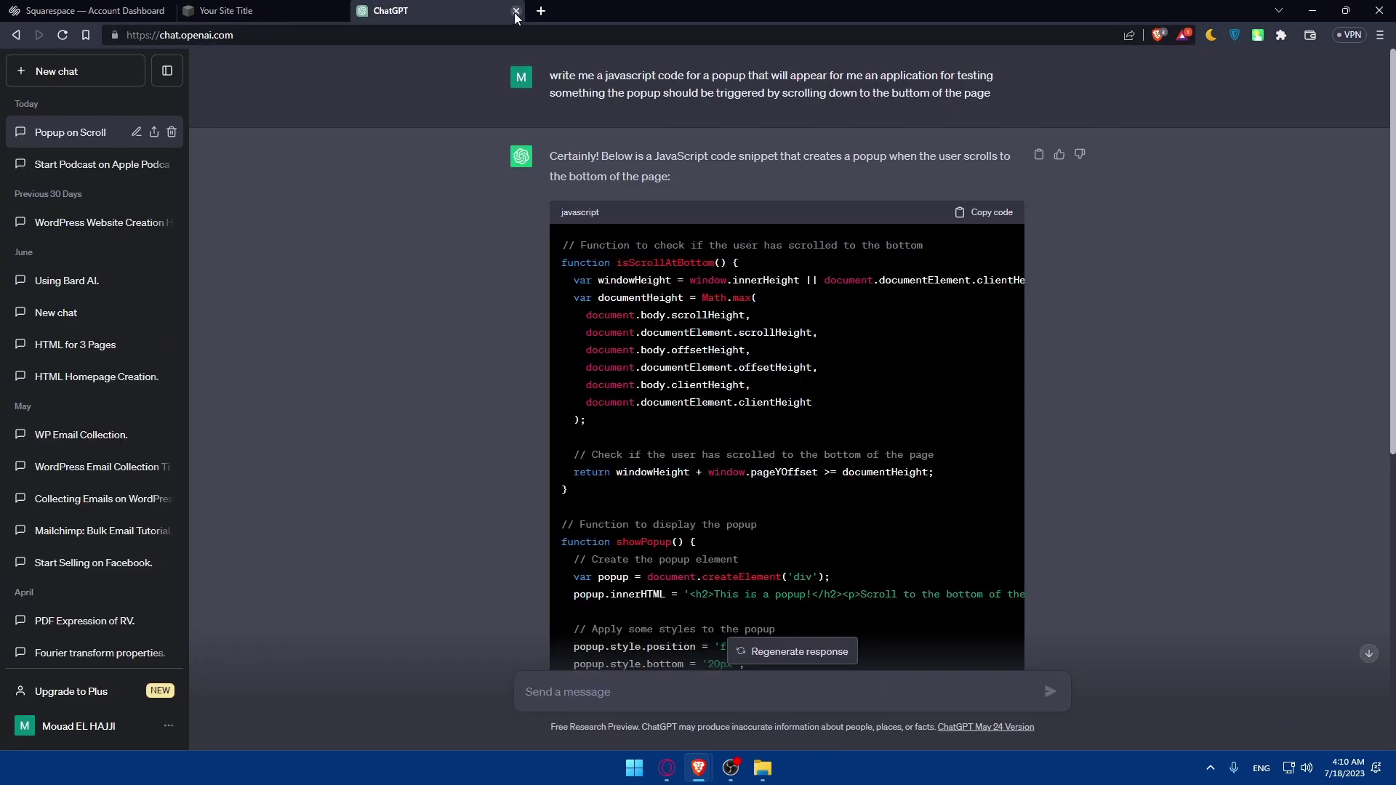
{"action": "left_click", "coordinate": [172, 132]}
{"action": "left_click", "coordinate": [155, 132]}
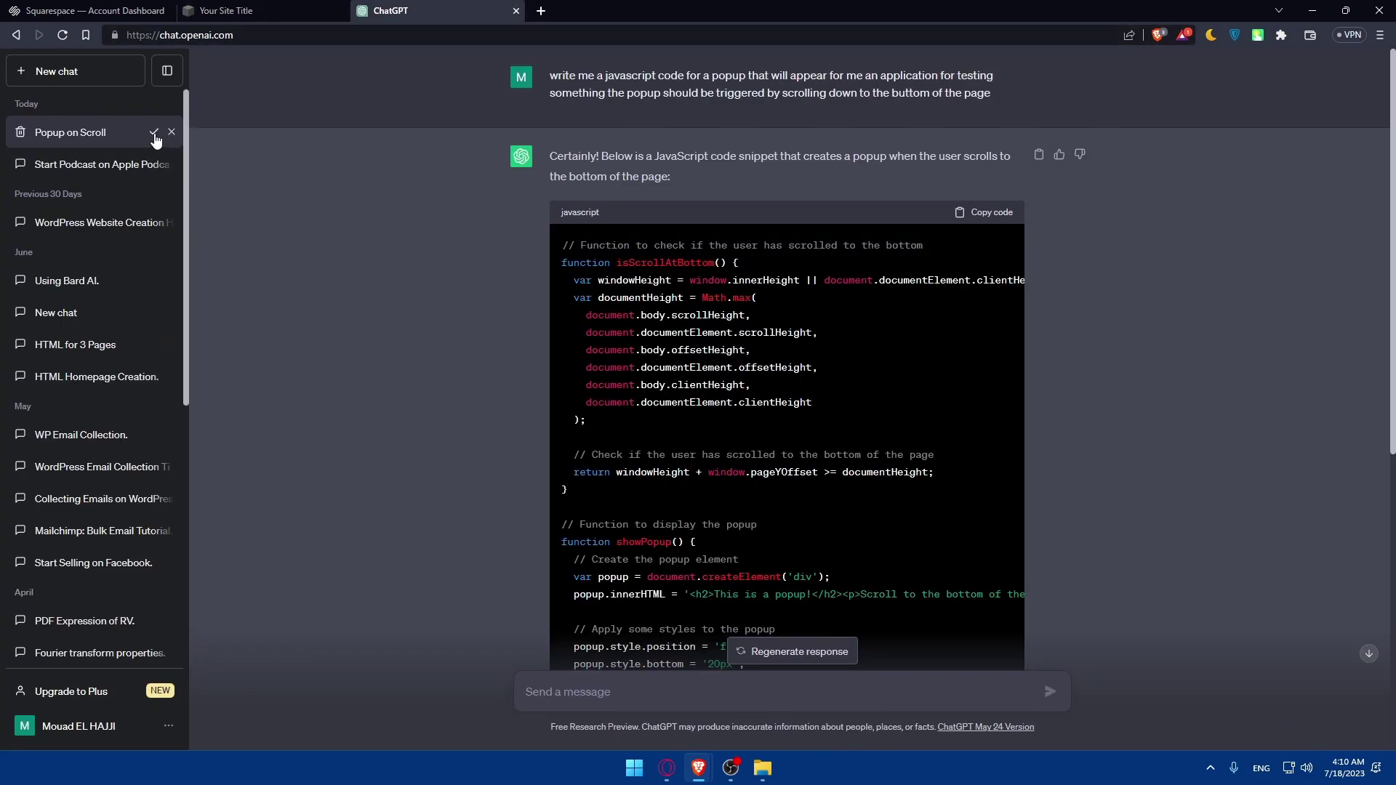
{"action": "left_click", "coordinate": [515, 10]}
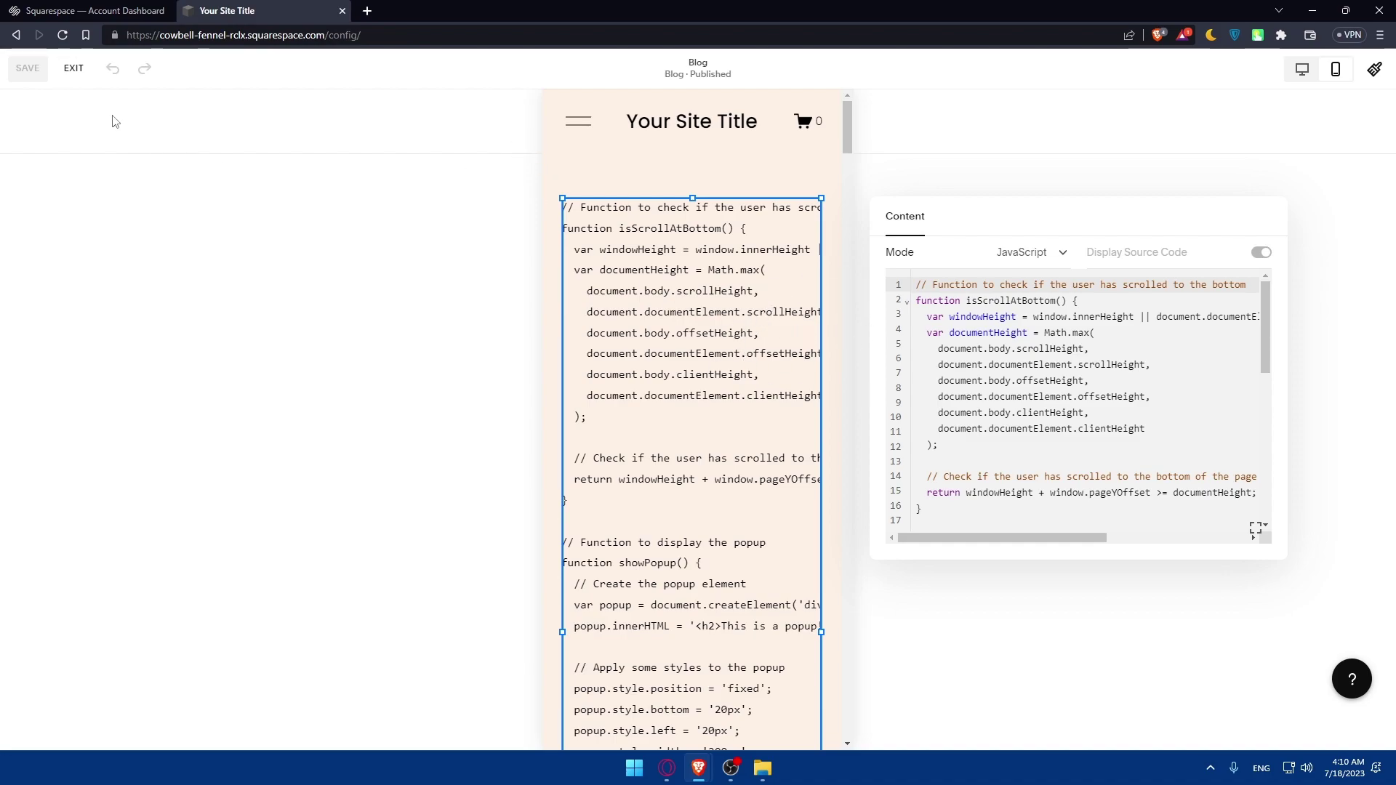
Exit the Blog page editor to see the dashboard preview with the JavaScript code block
{"action": "left_click", "coordinate": [73, 68]}
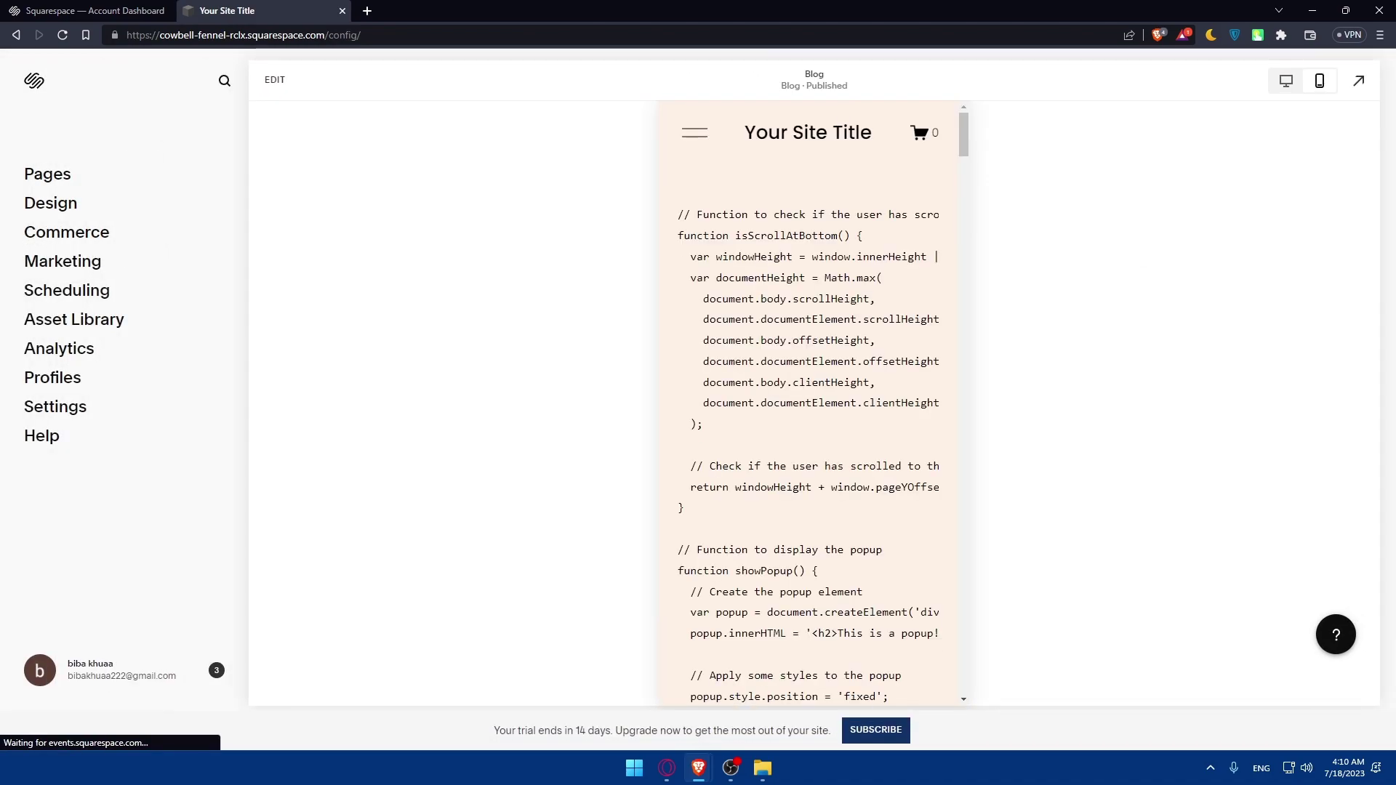